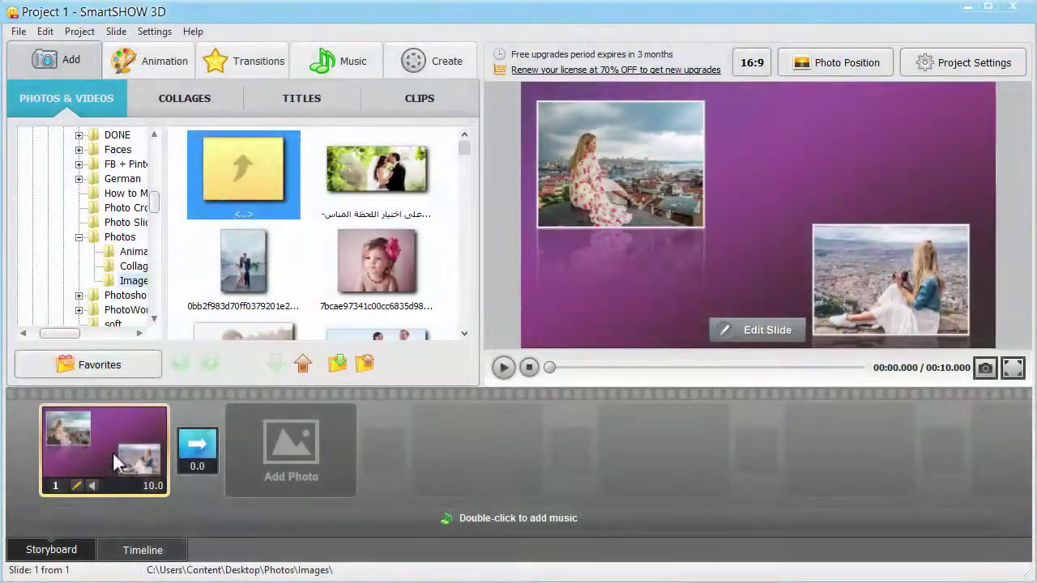
# Step: Open the two-photo slide in Edit Slide and show its Camera Animation panel
pyautogui.click(729, 341)
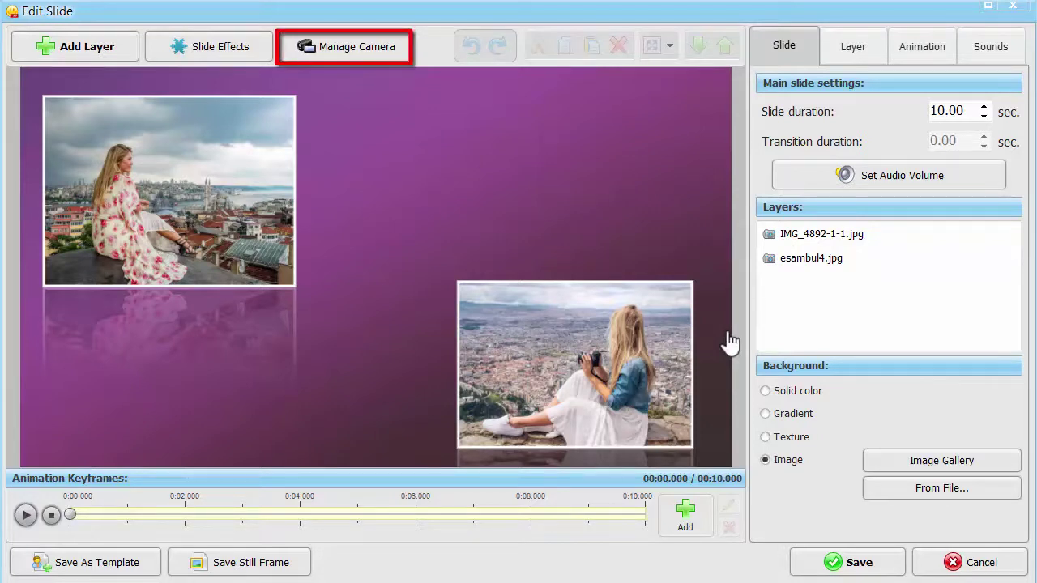
pyautogui.click(381, 48)
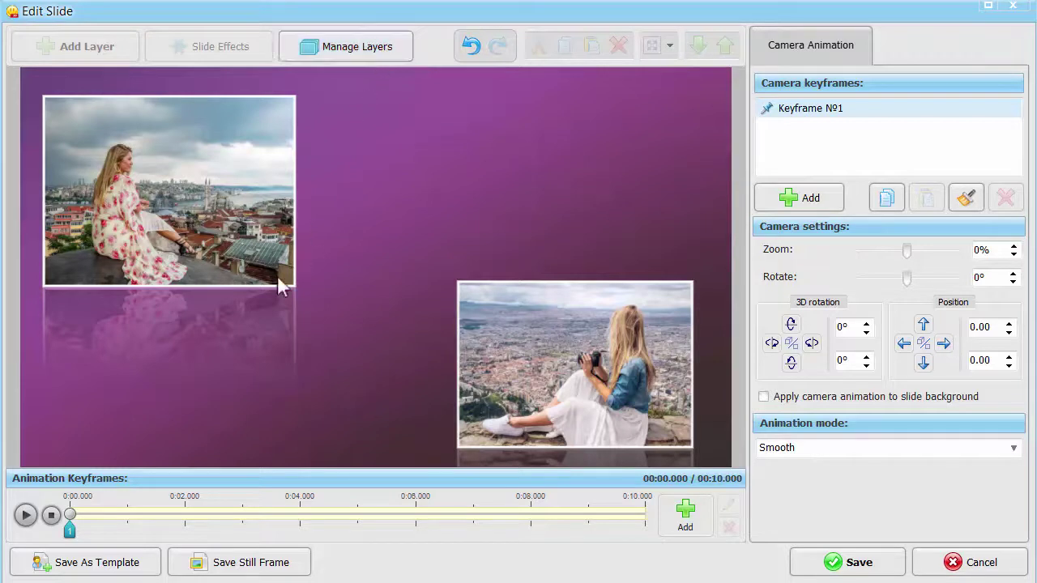
# Step: Add camera keyframes at 1.069 s and 1.983 s, both at 60% zoom and position 24.00/16.00
pyautogui.click(132, 514)
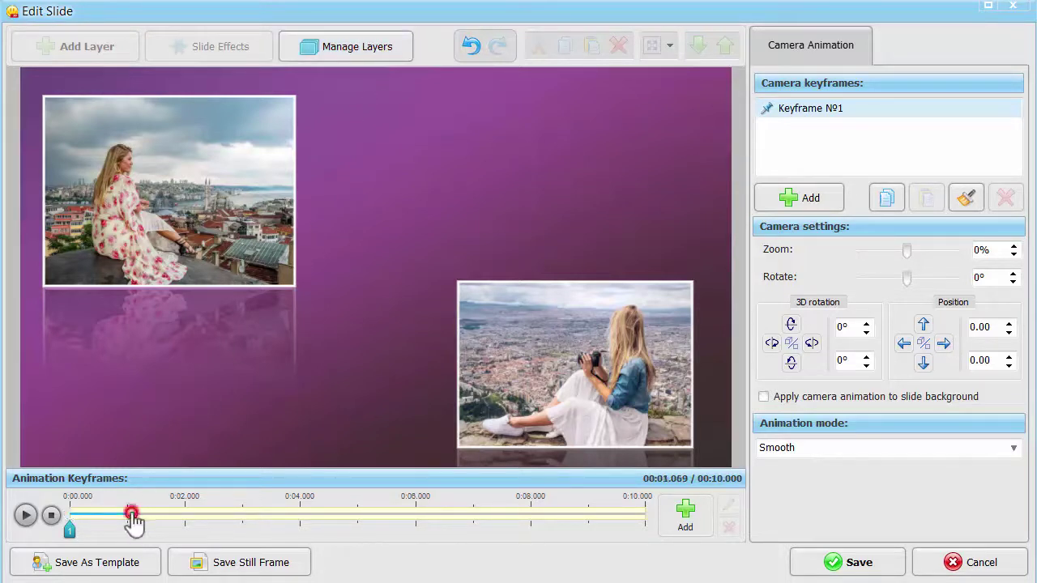
pyautogui.click(687, 525)
pyautogui.click(942, 343)
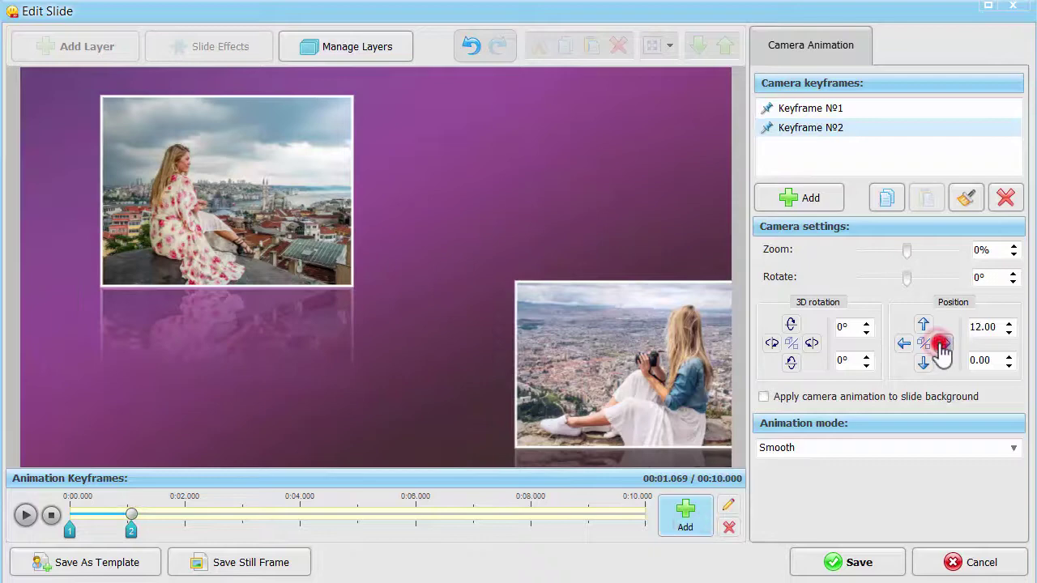
pyautogui.click(923, 362)
pyautogui.click(924, 362)
pyautogui.click(923, 362)
pyautogui.click(923, 362)
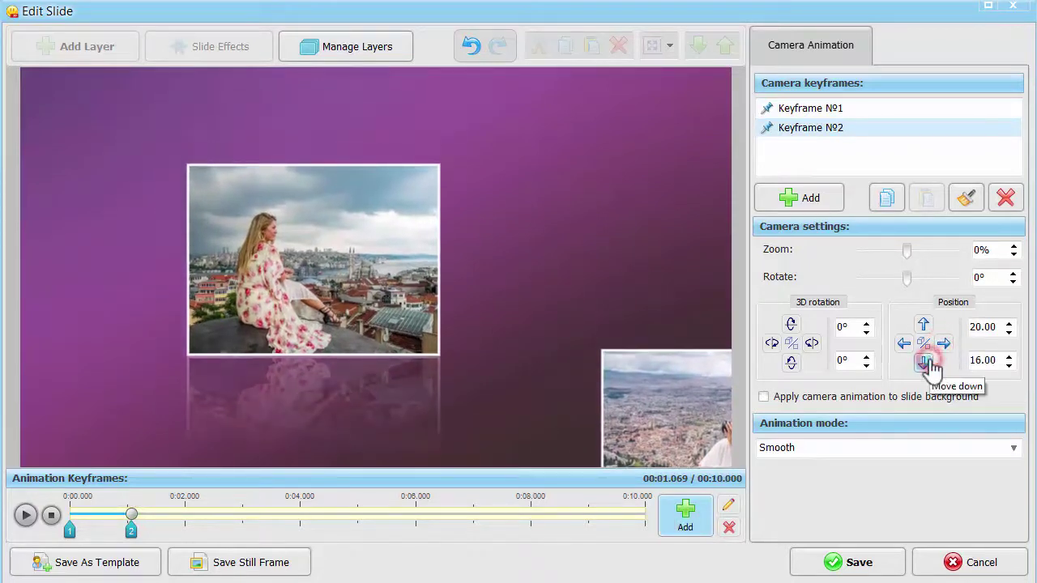
pyautogui.moveTo(907, 252); pyautogui.dragTo(938, 257)
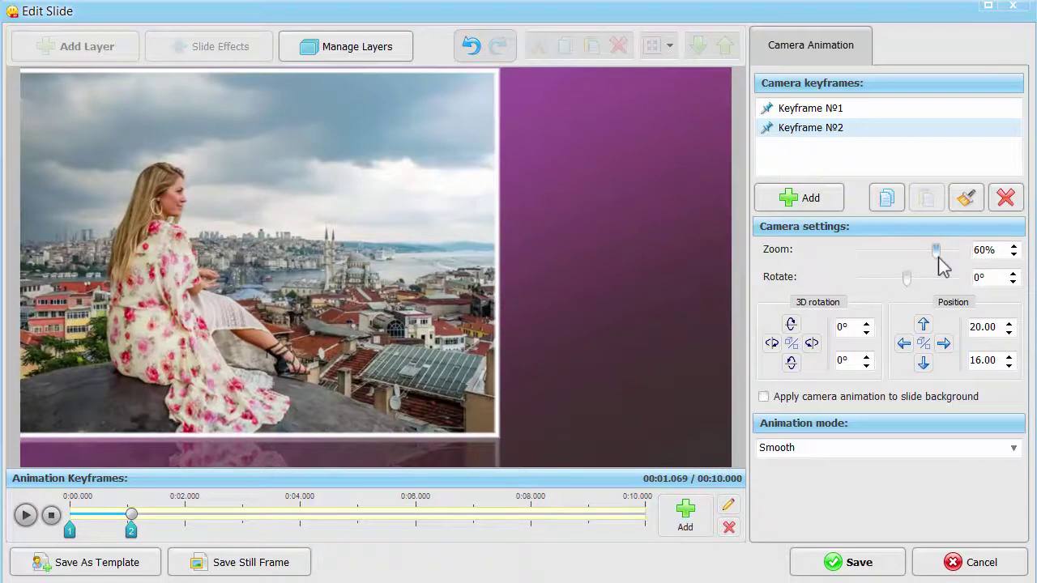
pyautogui.click(944, 343)
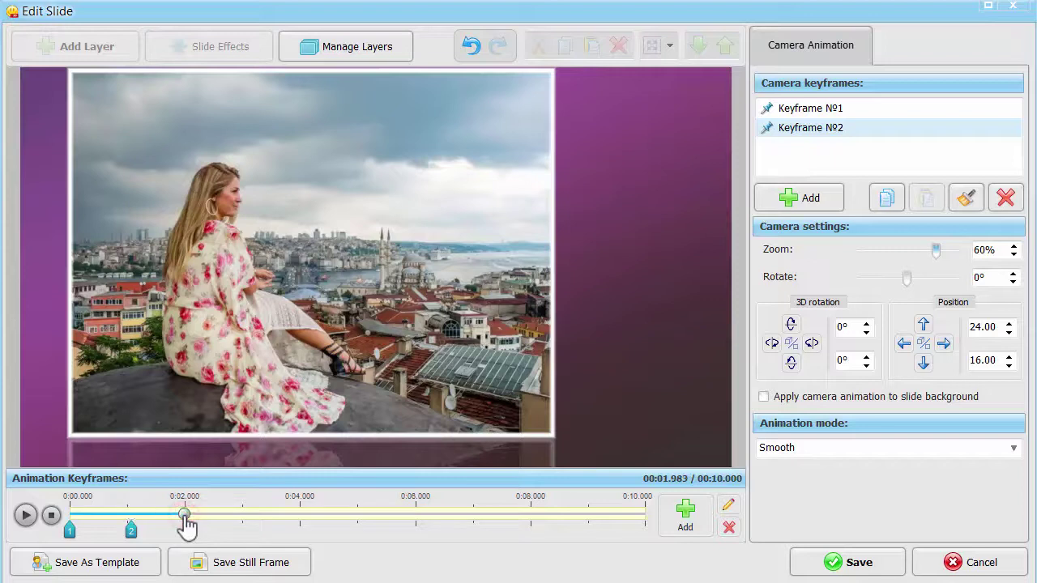
pyautogui.click(671, 526)
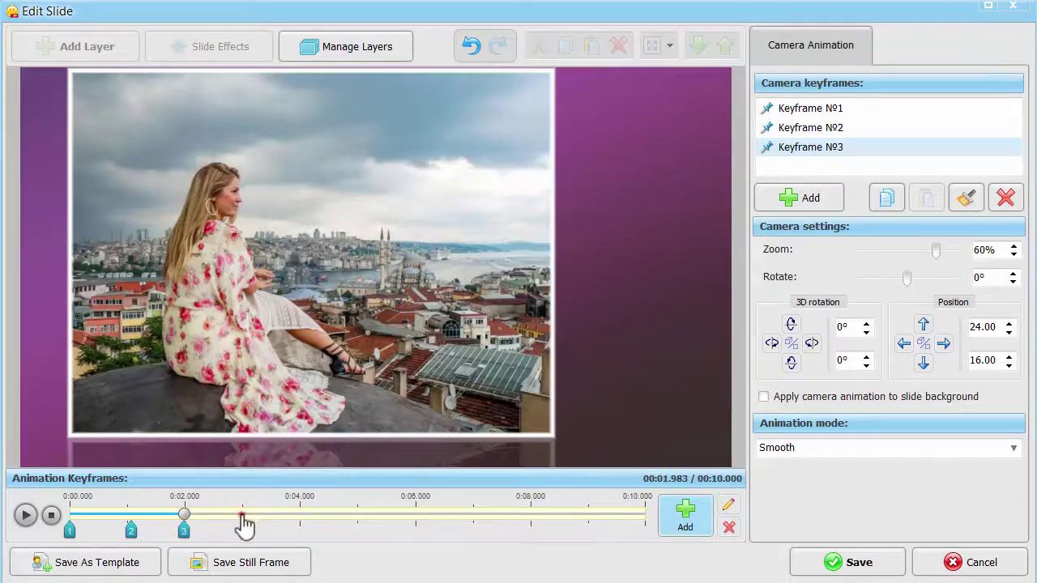
# Step: Add a camera keyframe at 2.982 s tilting the photo -10° in 3D
pyautogui.click(680, 518)
pyautogui.click(812, 346)
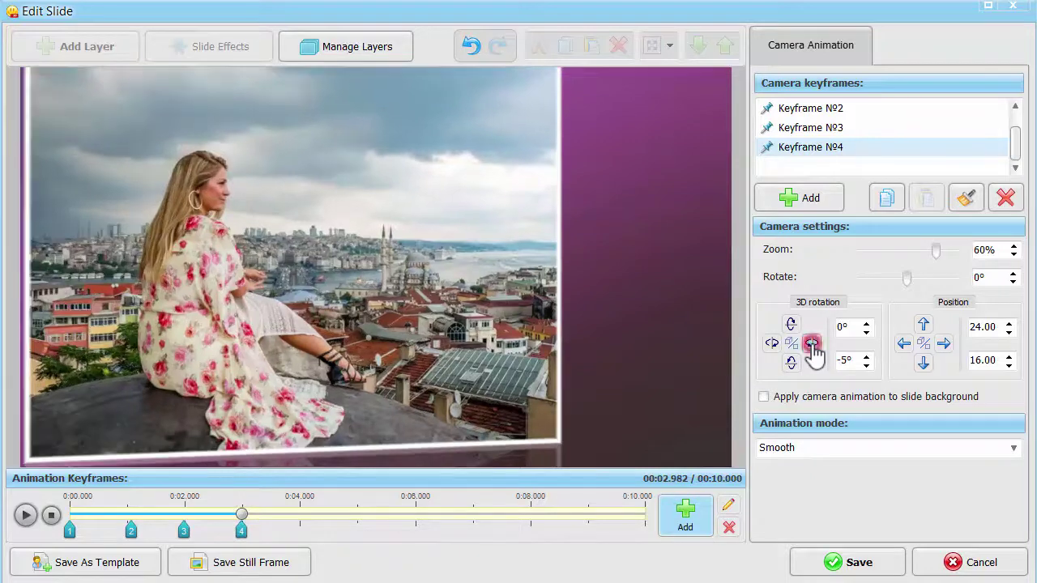
pyautogui.click(812, 346)
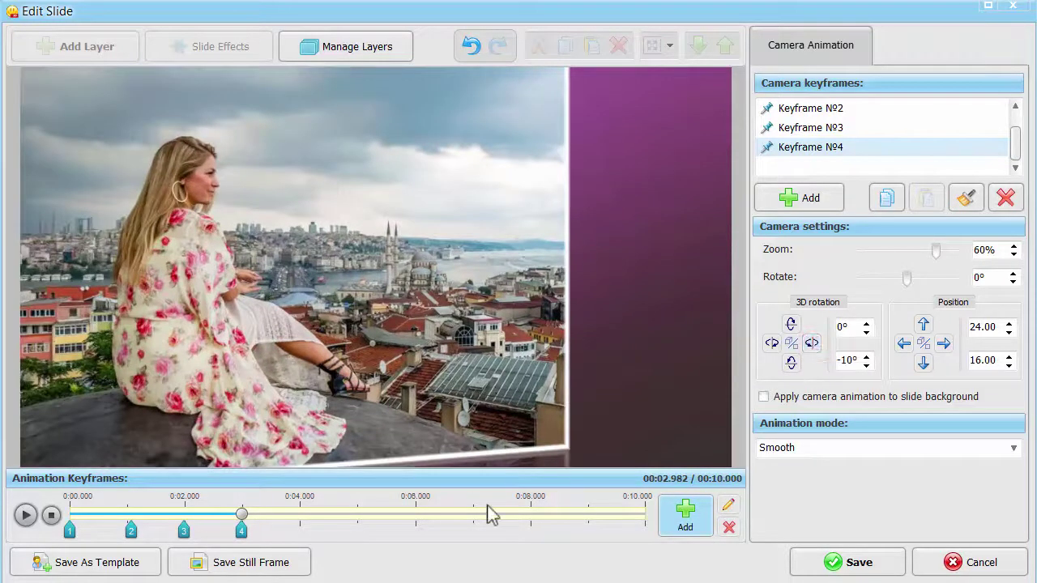
# Step: Add a keyframe at 3.994 s with 45° 3D rotation and Position X 32.00
pyautogui.click(300, 524)
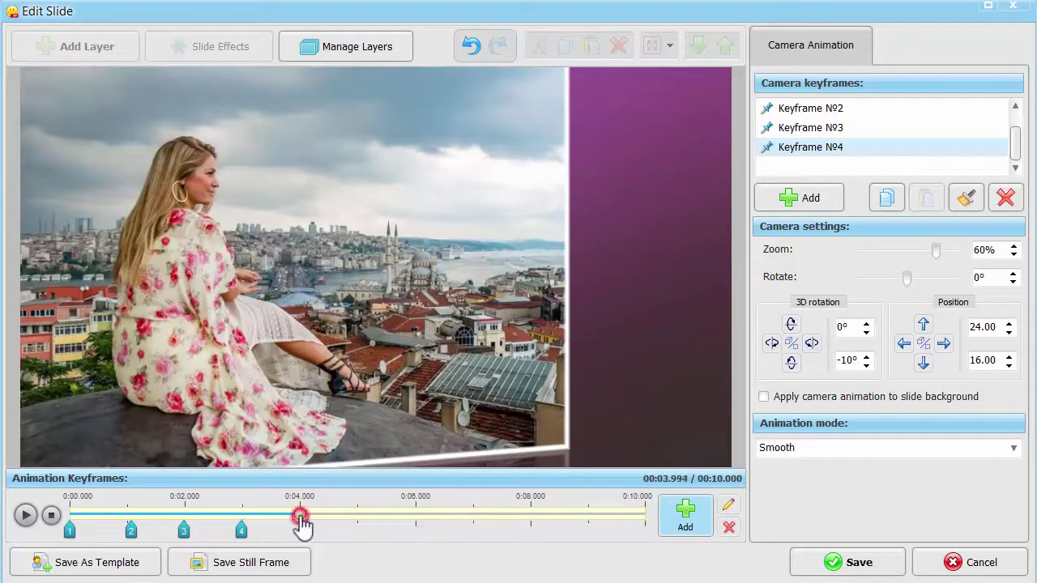
pyautogui.click(684, 512)
pyautogui.click(771, 344)
pyautogui.click(772, 344)
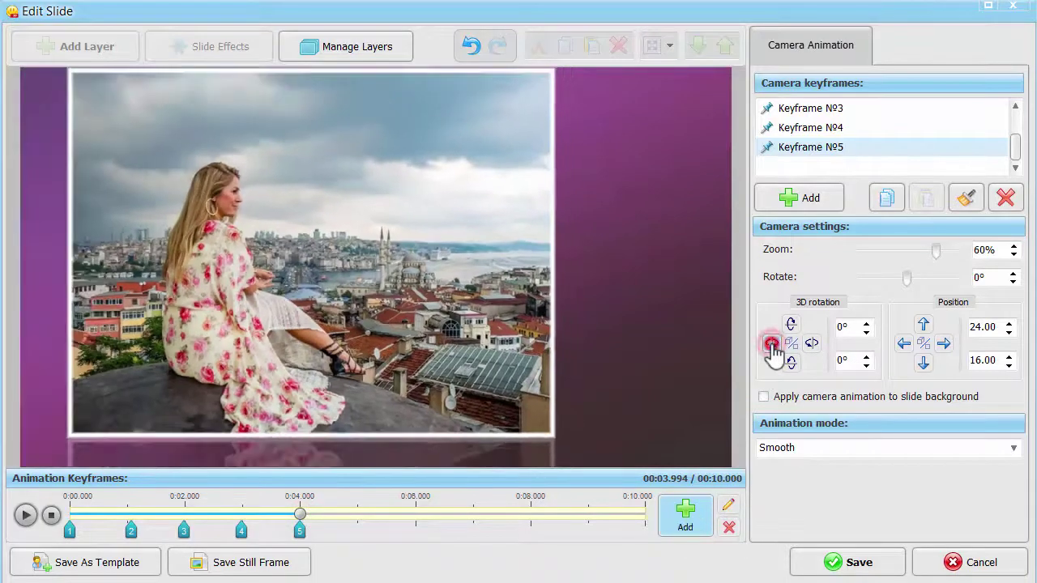
pyautogui.click(772, 345)
pyautogui.click(771, 345)
pyautogui.click(771, 344)
pyautogui.click(771, 344)
pyautogui.click(772, 344)
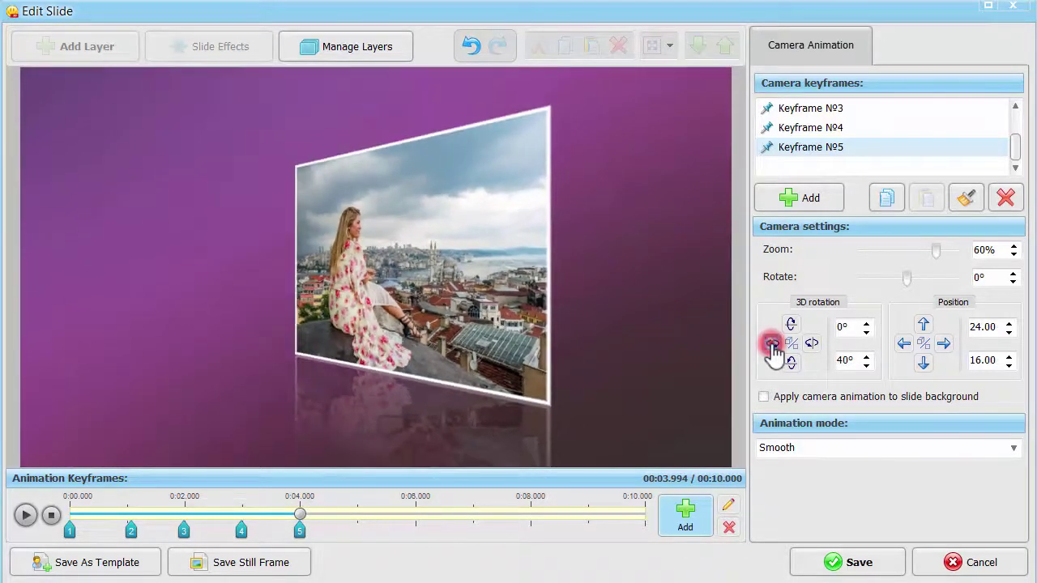
pyautogui.click(772, 344)
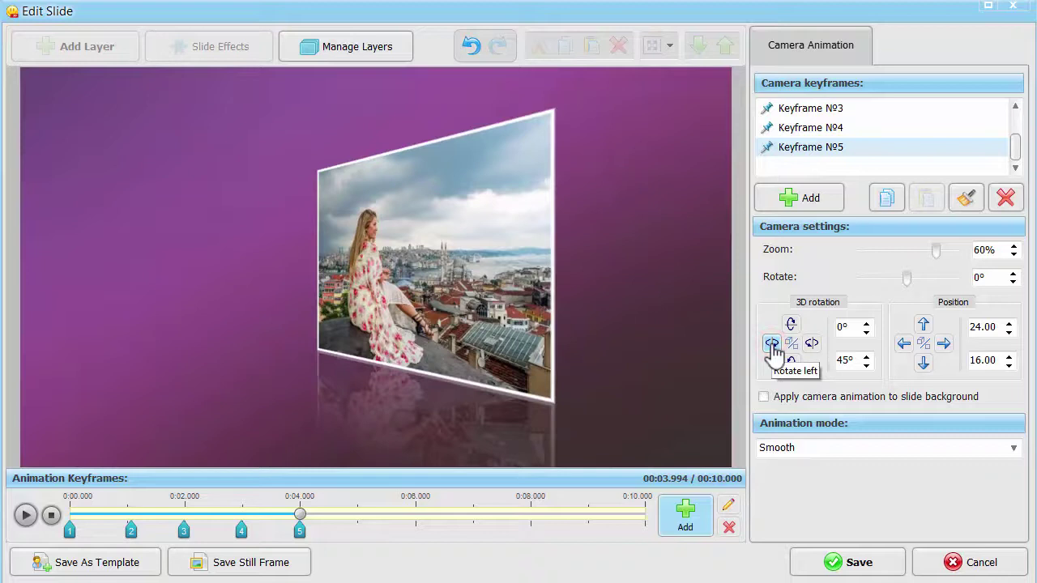
pyautogui.click(942, 344)
pyautogui.click(942, 344)
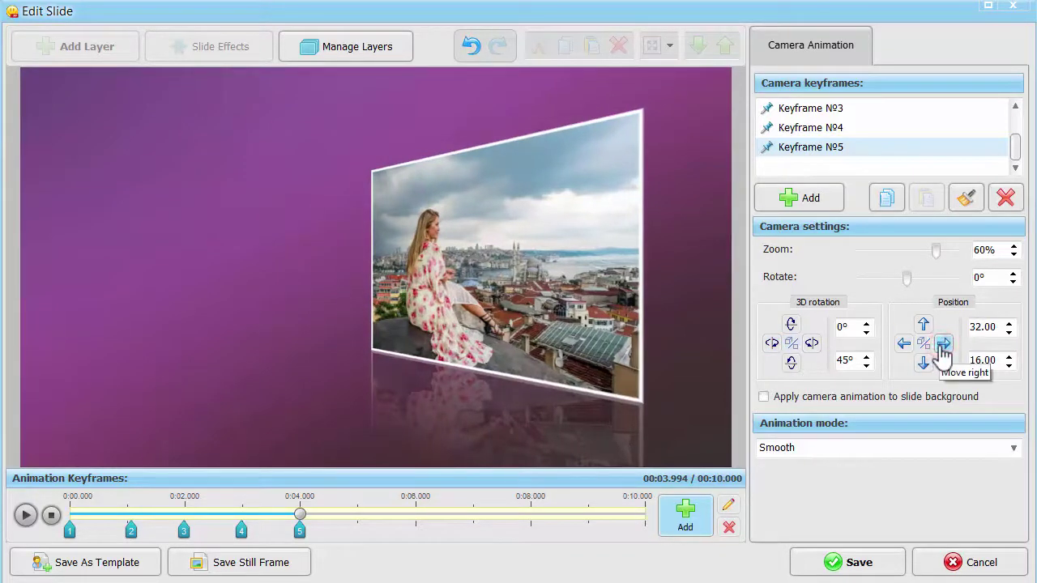
# Step: Add a 4.951 s keyframe: no 3D rotation, position -28.00/-24.00, 67% zoom; hold it at 6.048 s
pyautogui.click(355, 515)
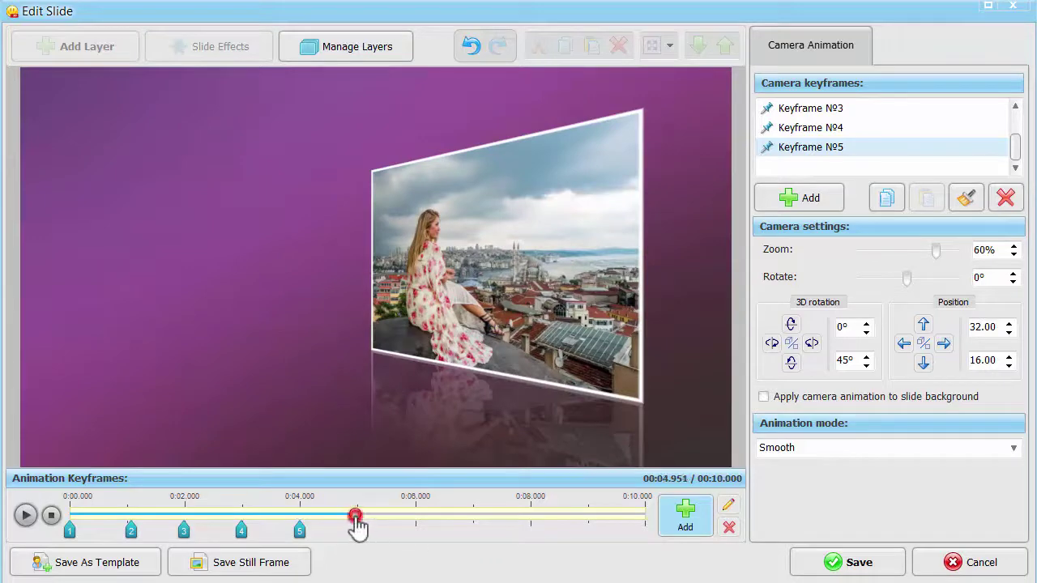
pyautogui.click(685, 516)
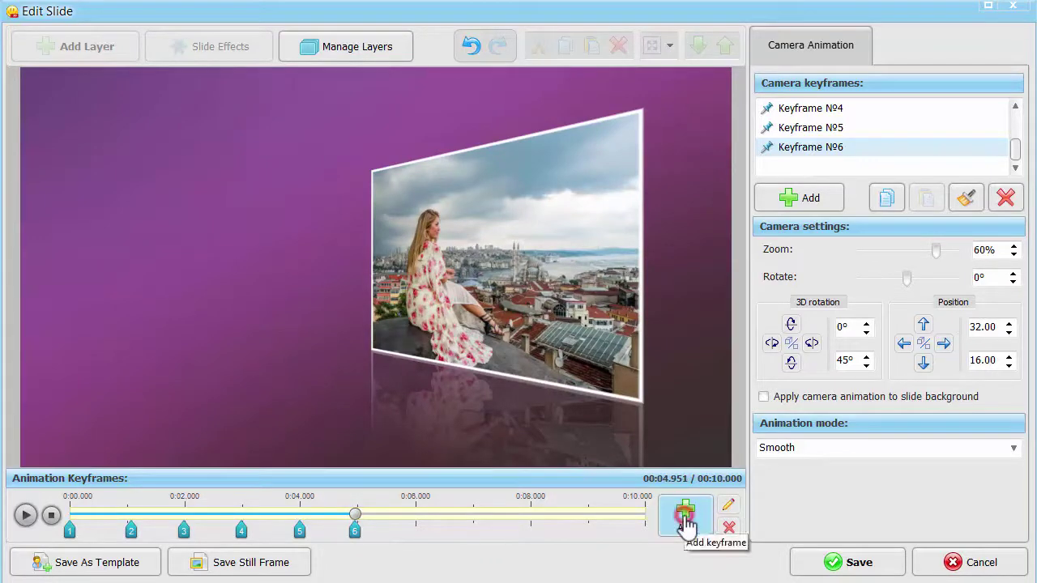
pyautogui.click(791, 343)
pyautogui.moveTo(936, 251); pyautogui.dragTo(905, 268)
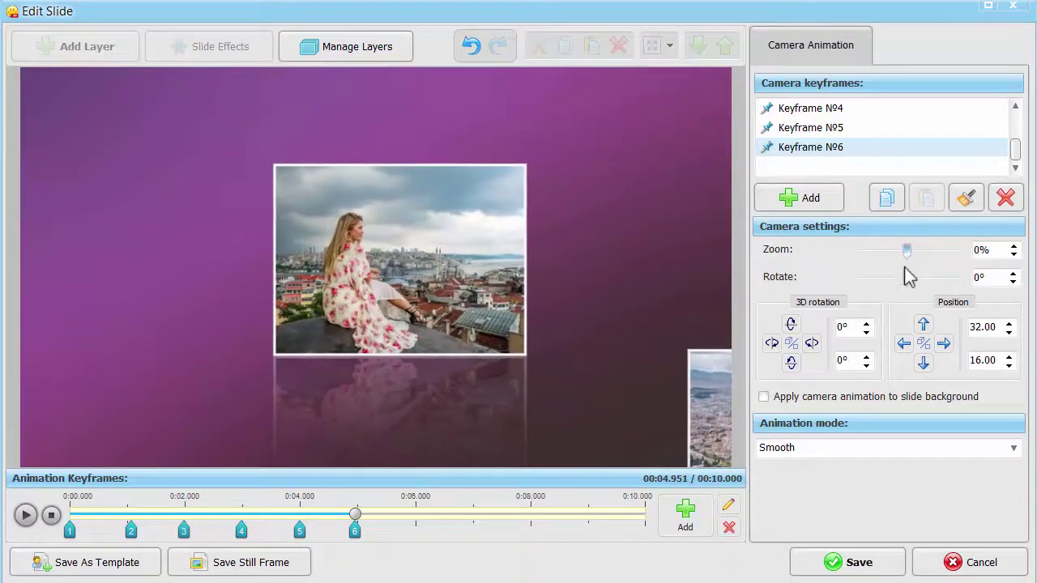
pyautogui.click(924, 343)
pyautogui.moveTo(904, 344); pyautogui.dragTo(922, 328)
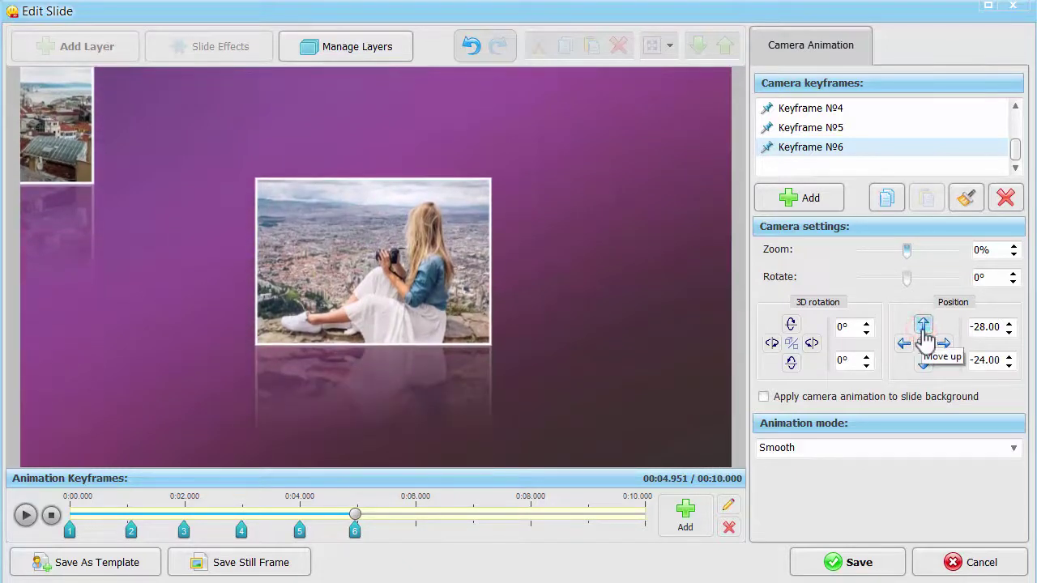
pyautogui.moveTo(908, 253); pyautogui.dragTo(942, 272)
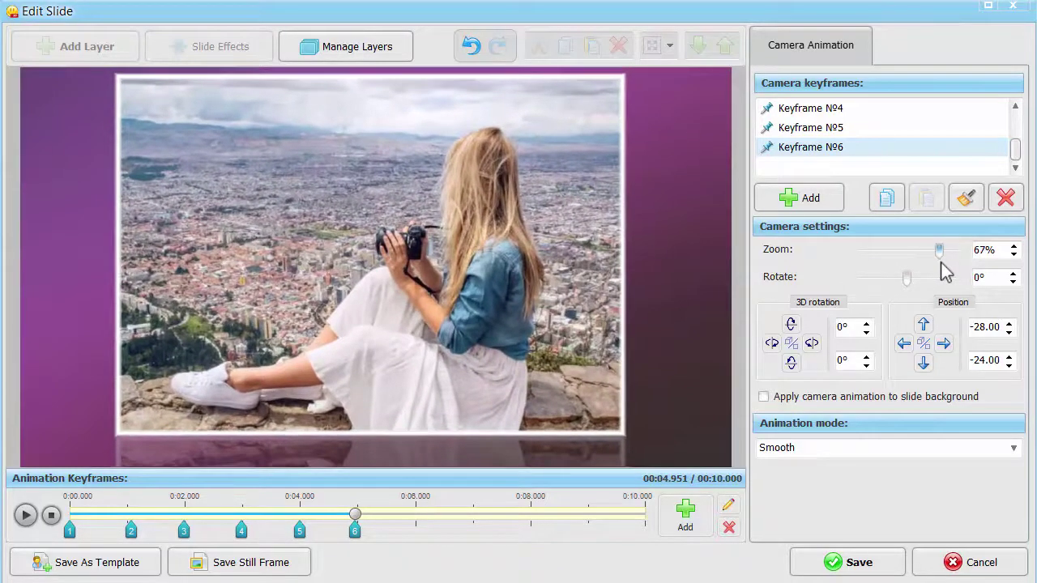
pyautogui.click(418, 518)
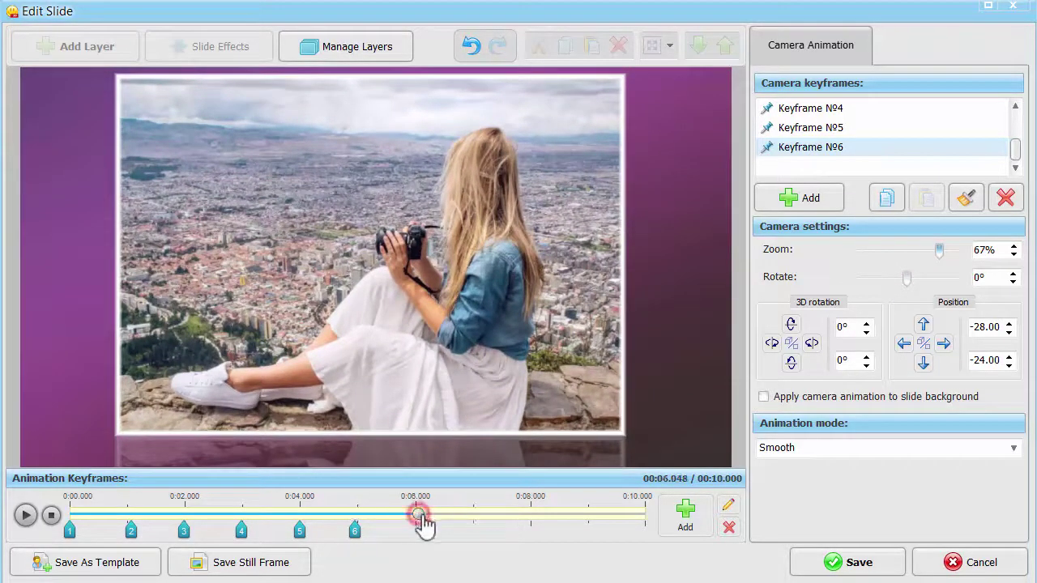
pyautogui.click(679, 522)
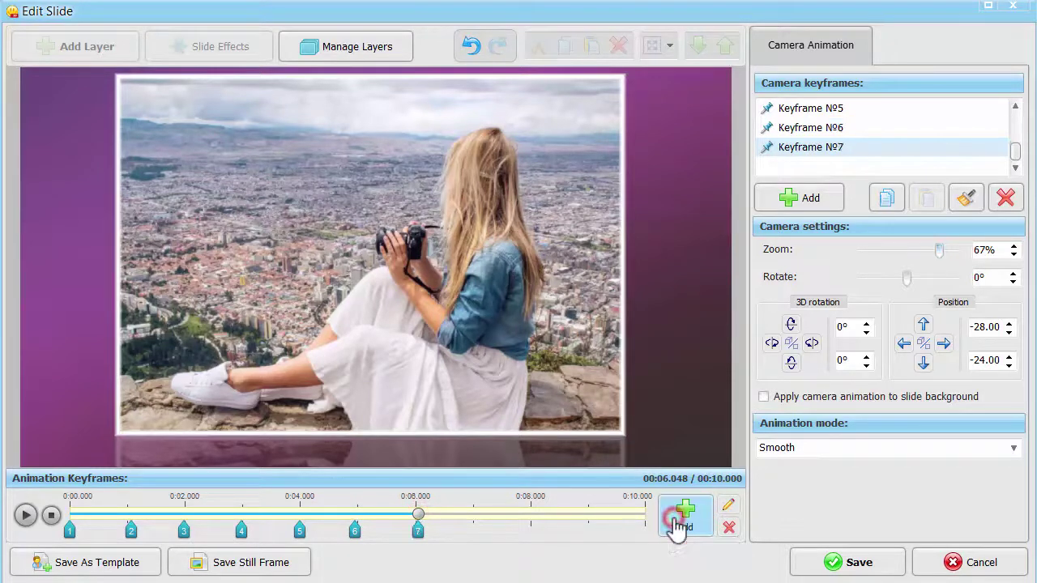
# Step: Add Keyframe №8 at 7.060 s with -20° 3D rotation and zoom eased to 62%
pyautogui.click(477, 525)
pyautogui.click(679, 522)
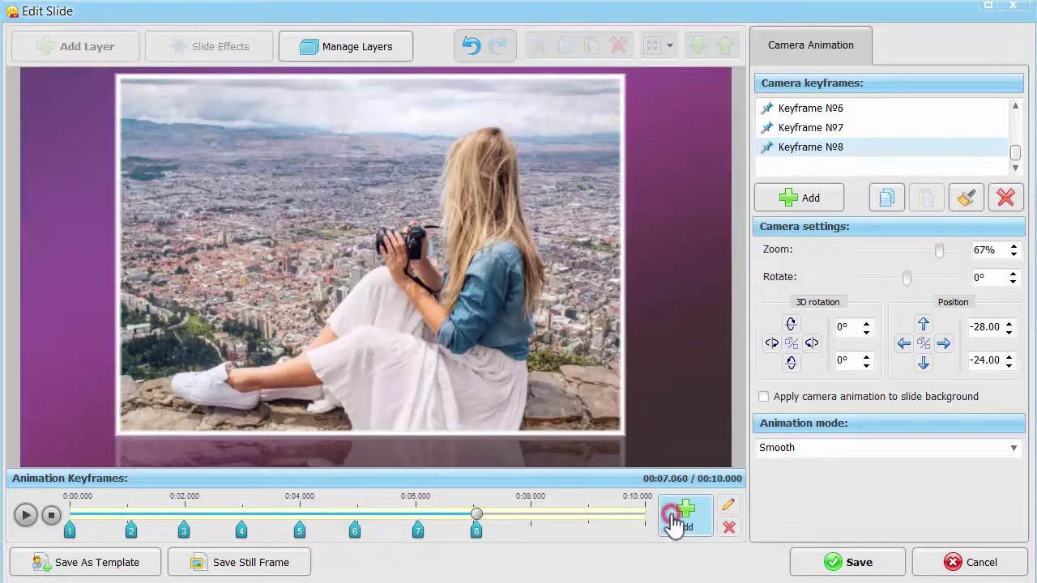
pyautogui.click(812, 344)
pyautogui.click(811, 343)
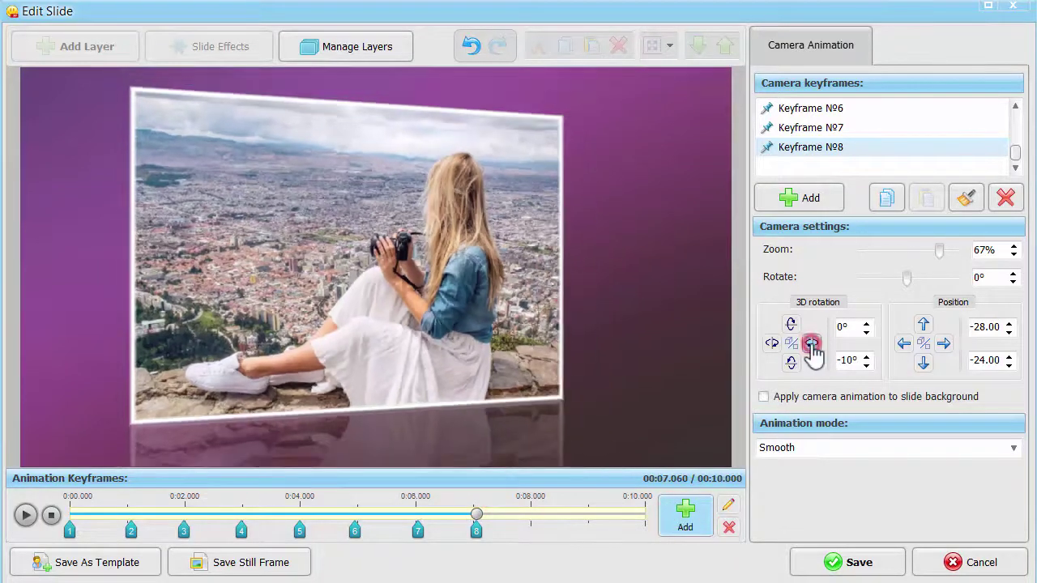
pyautogui.click(811, 343)
pyautogui.click(811, 343)
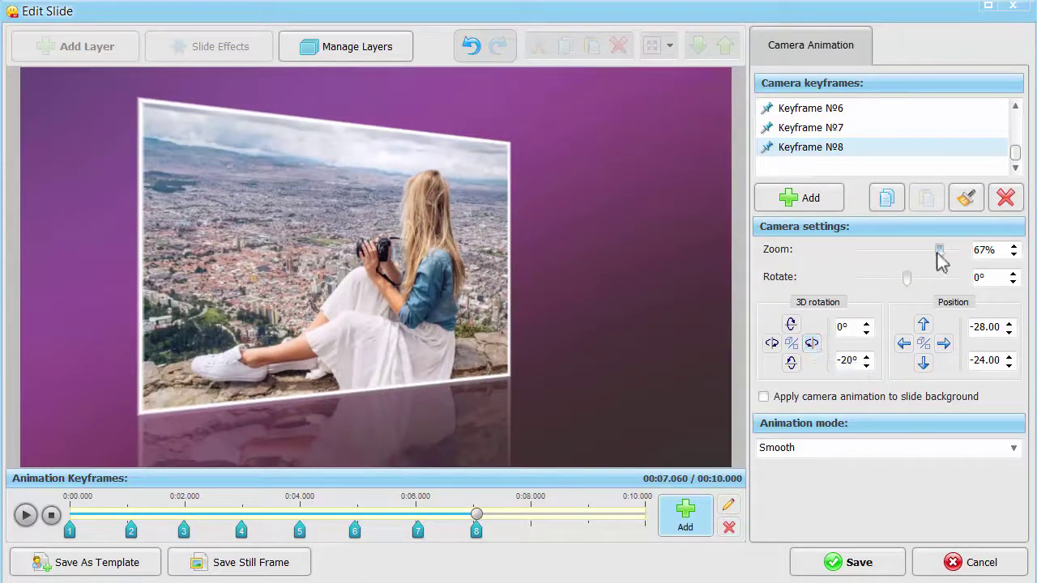
pyautogui.moveTo(937, 254); pyautogui.dragTo(936, 253)
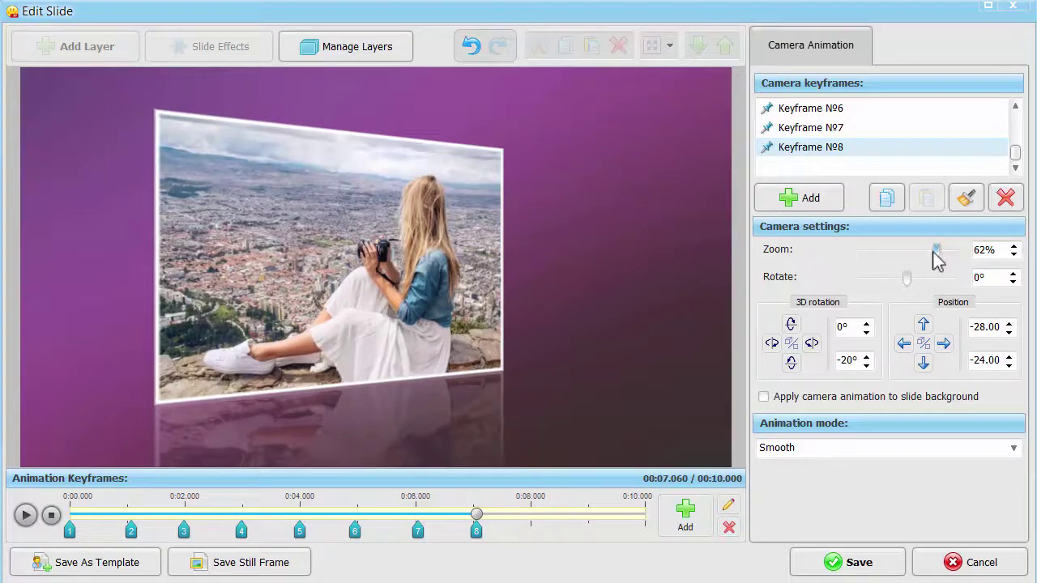
# Step: Add an 8.031 s keyframe with no 3D rotation, 0% zoom and reset position, then replay it
pyautogui.click(533, 515)
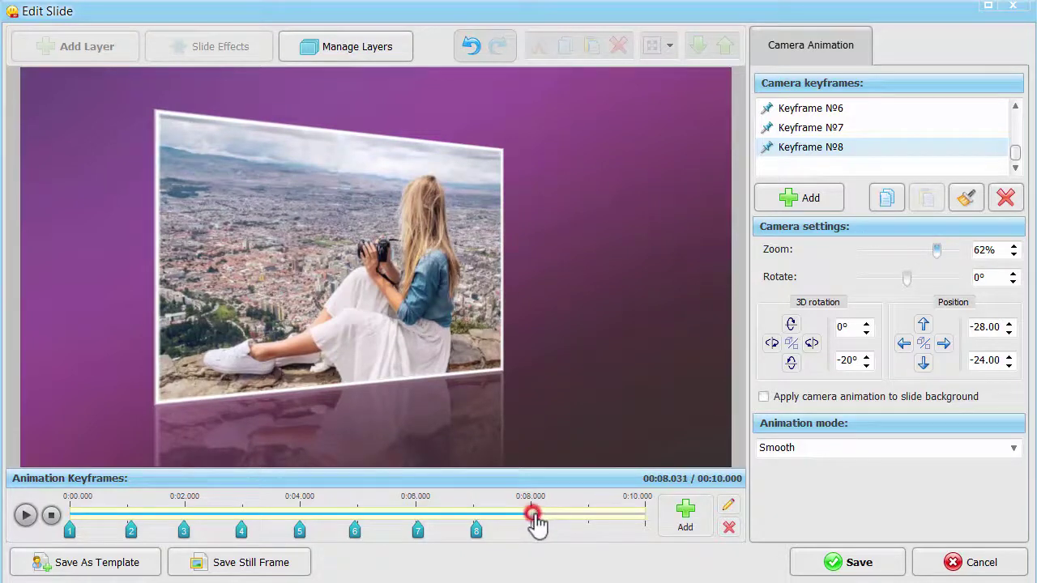
pyautogui.click(685, 515)
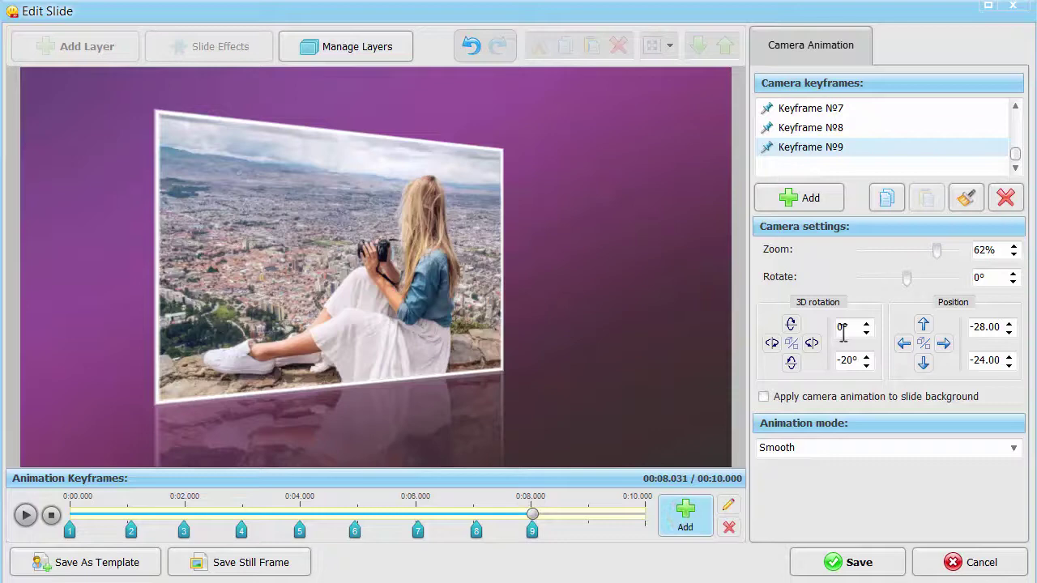
pyautogui.click(793, 344)
pyautogui.moveTo(936, 252); pyautogui.dragTo(908, 257)
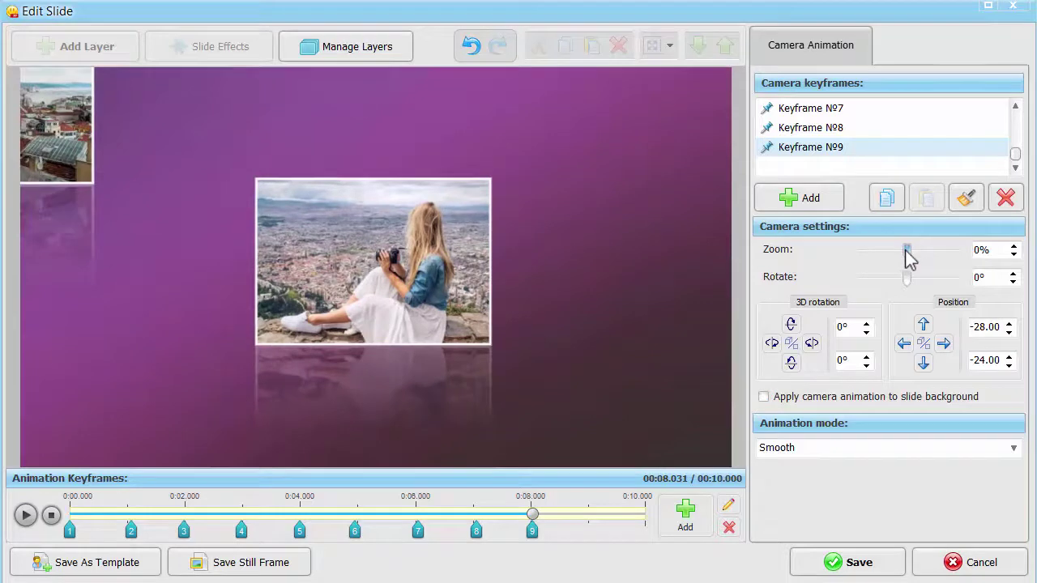
pyautogui.click(923, 343)
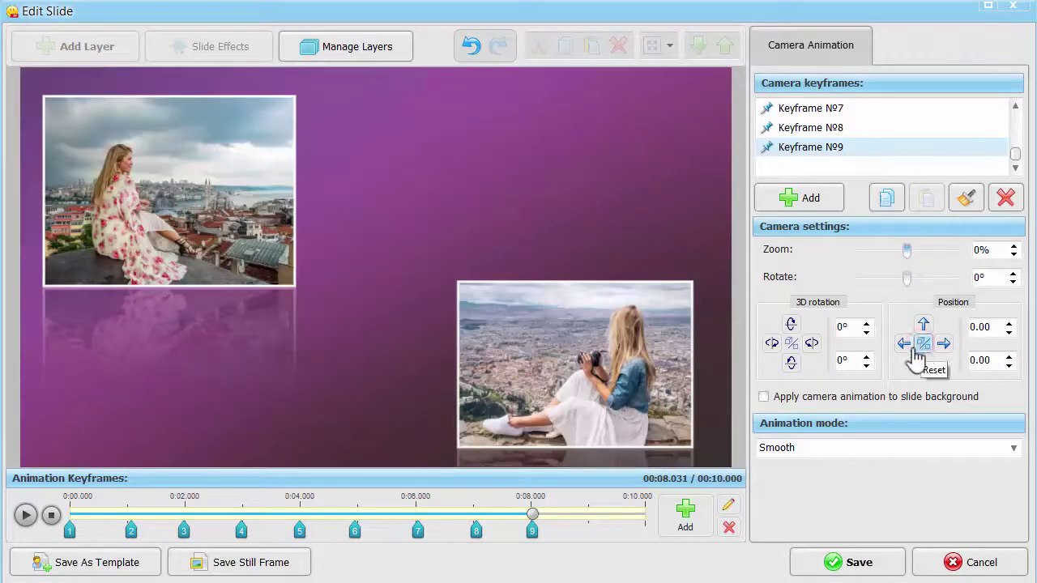
pyautogui.click(51, 515)
pyautogui.click(26, 515)
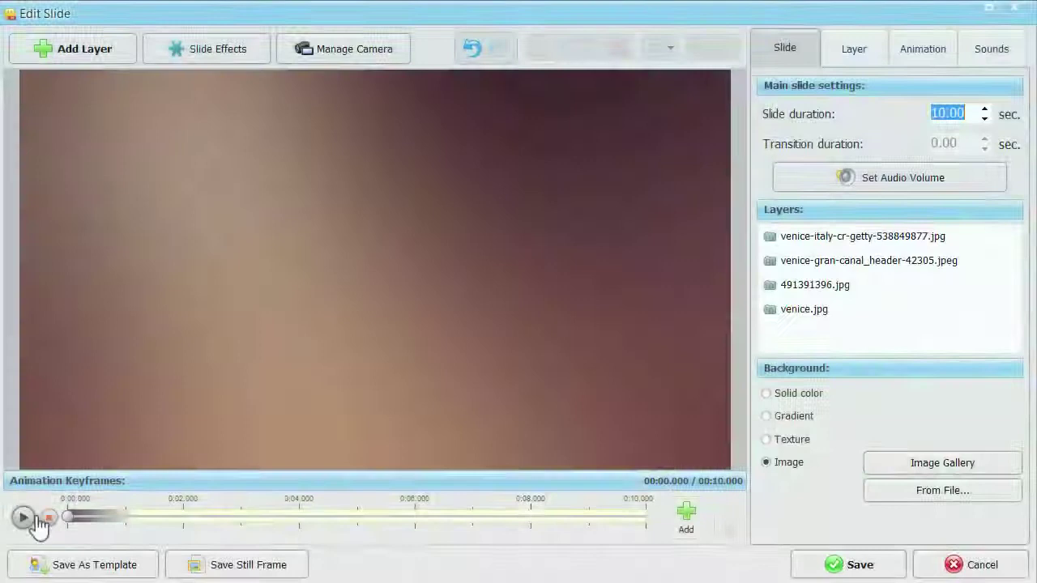
# Step: Preview the Venice slide, then select the Rialto photo and review its three animation keyframes
pyautogui.click(24, 519)
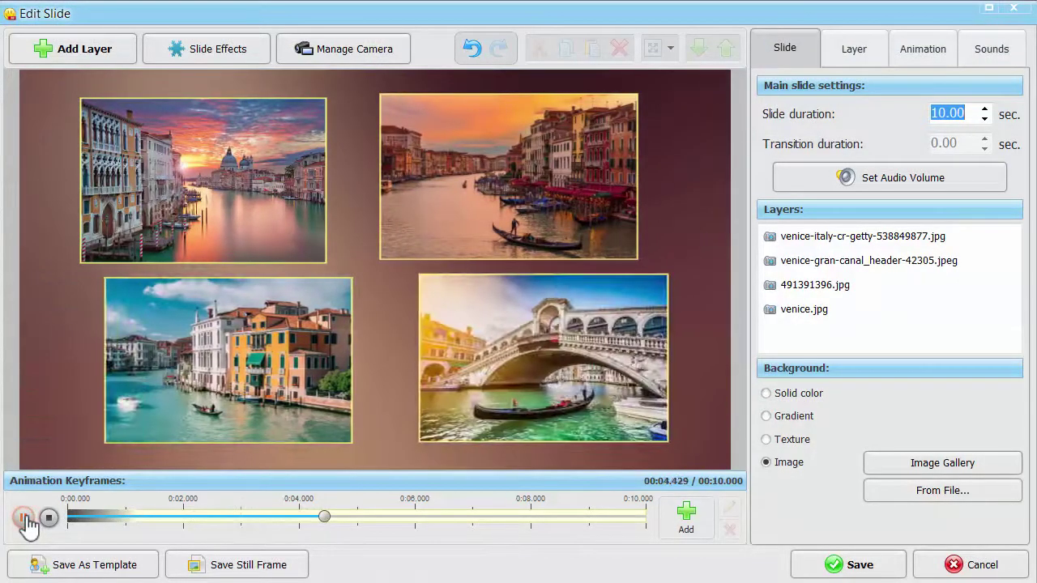
pyautogui.click(24, 519)
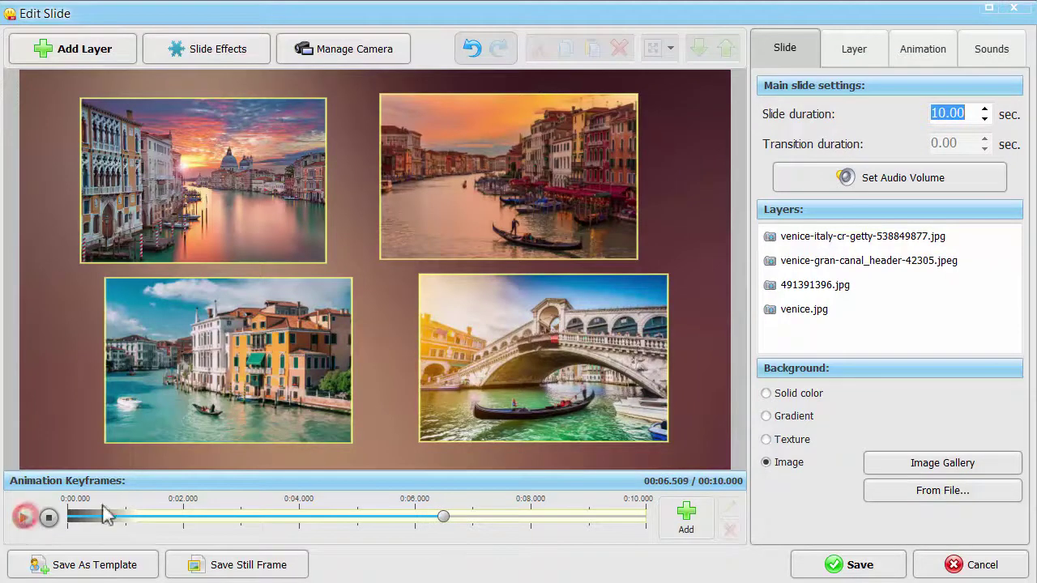
pyautogui.click(471, 392)
pyautogui.click(536, 326)
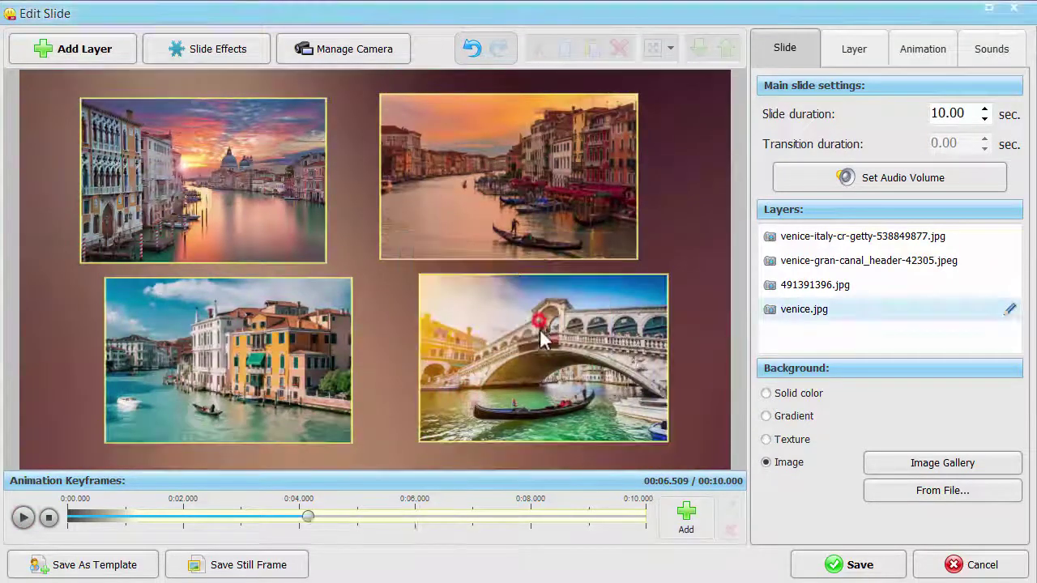
pyautogui.click(927, 60)
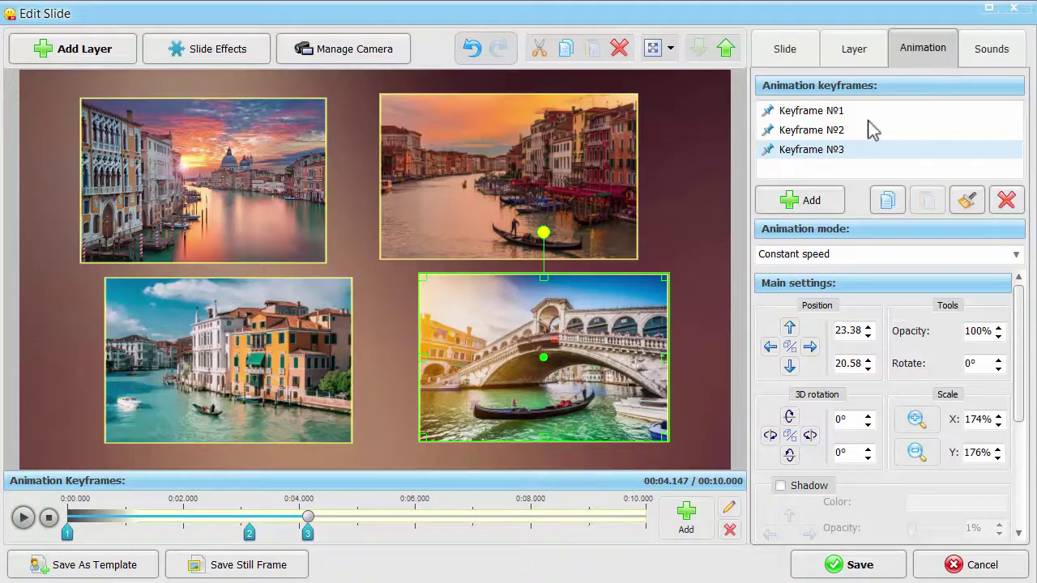
pyautogui.click(839, 130)
pyautogui.click(833, 110)
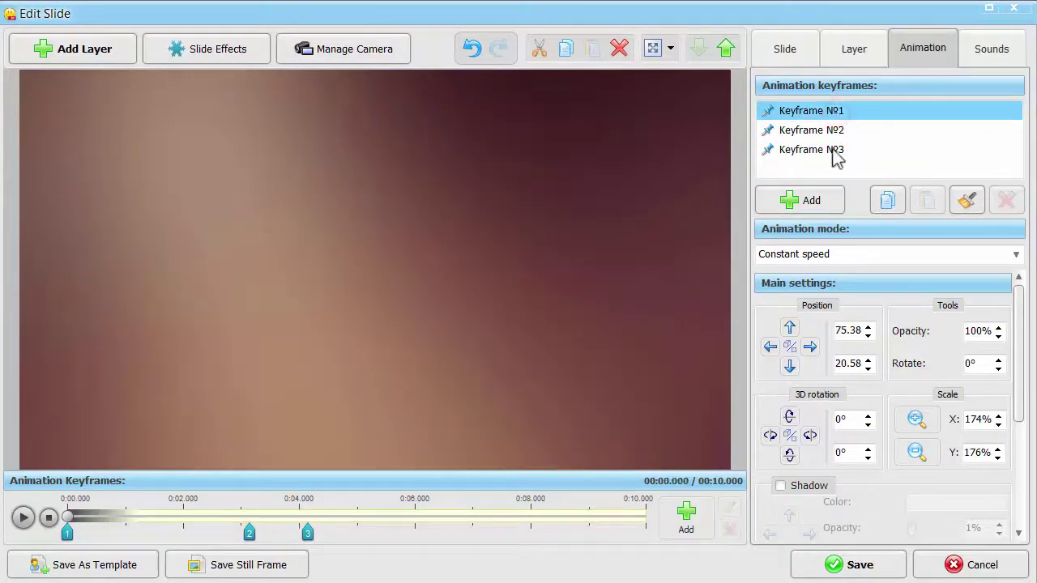
pyautogui.click(834, 151)
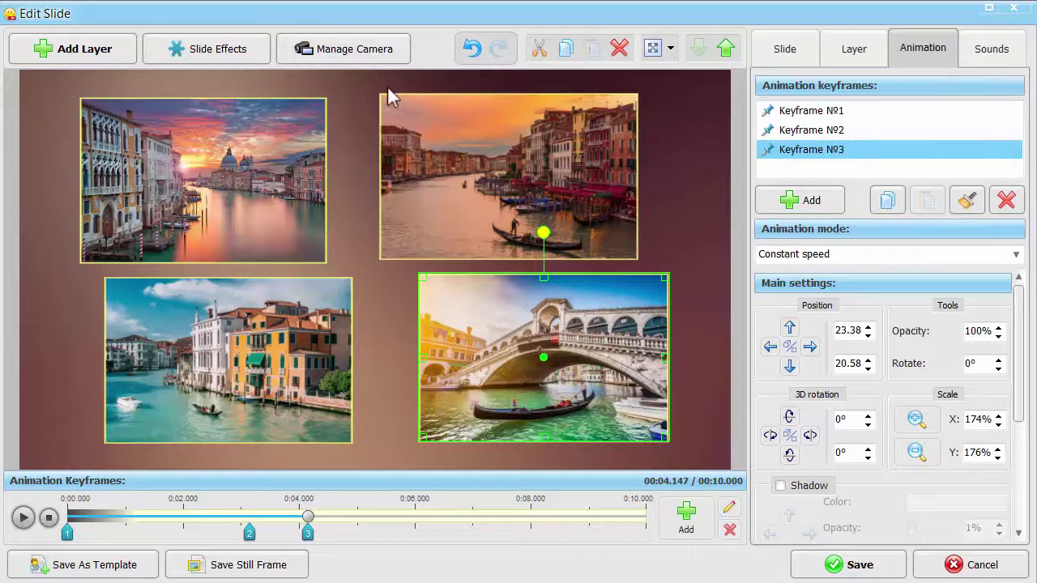
# Step: Add a camera keyframe at 00:04.825 that zooms the Venice collage in to 12%
pyautogui.click(340, 55)
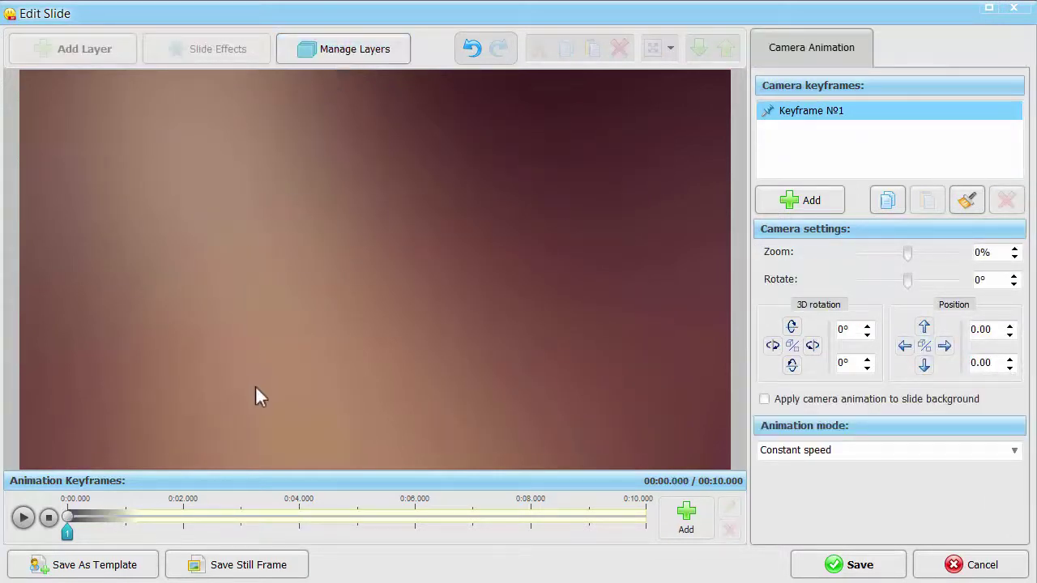
pyautogui.click(346, 520)
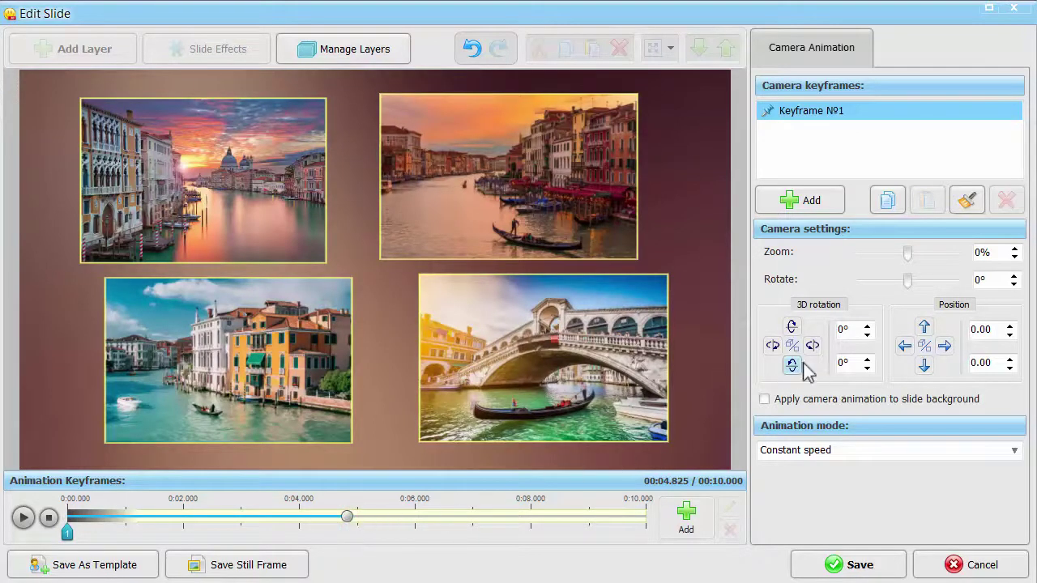
pyautogui.click(688, 516)
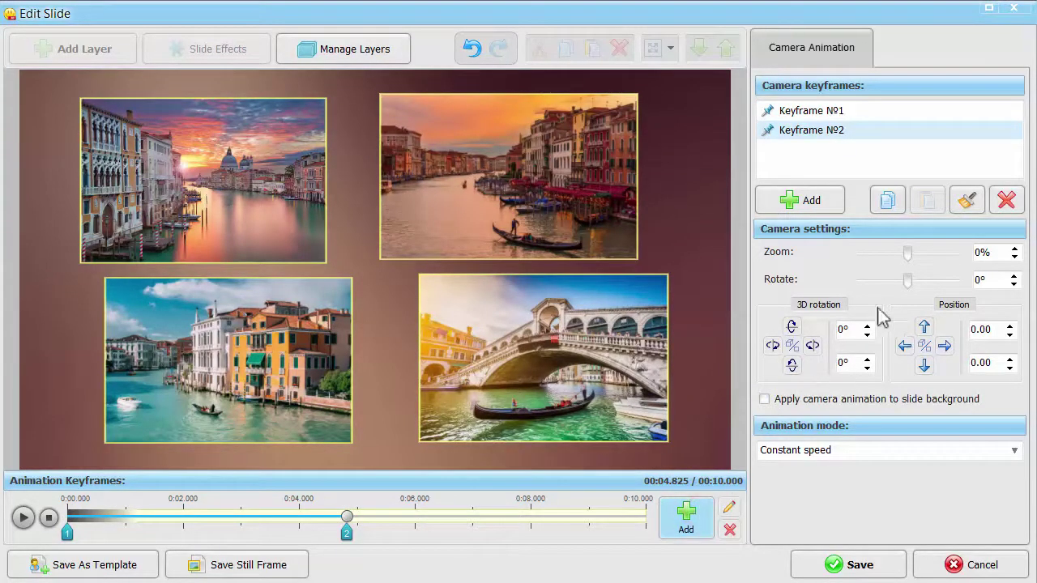
pyautogui.moveTo(907, 252); pyautogui.dragTo(915, 256)
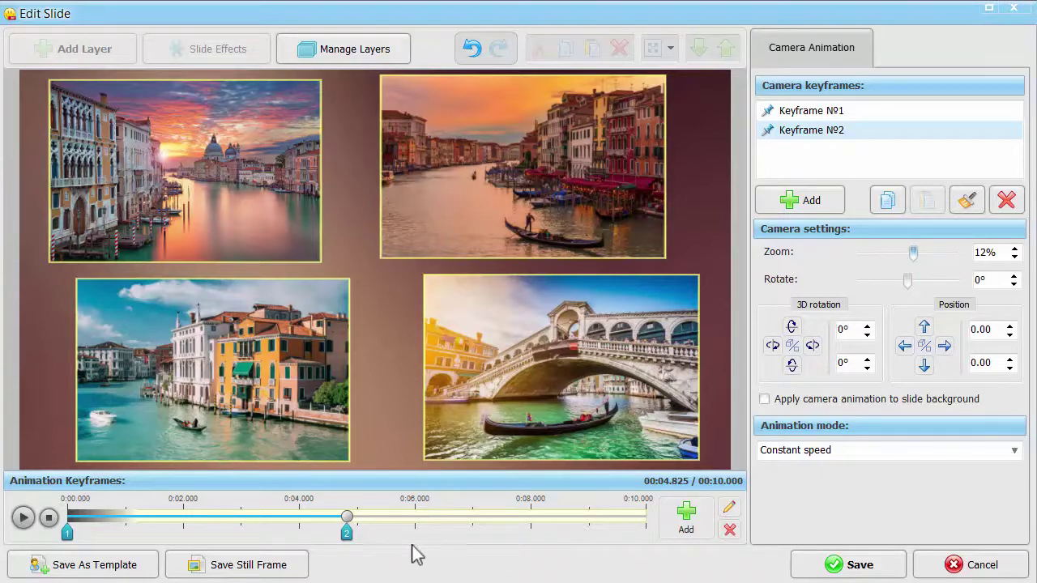
pyautogui.click(383, 529)
# Step: Add camera keyframes that tilt the collage, zoom it to -15% and spin it -360° in 3D
pyautogui.click(682, 522)
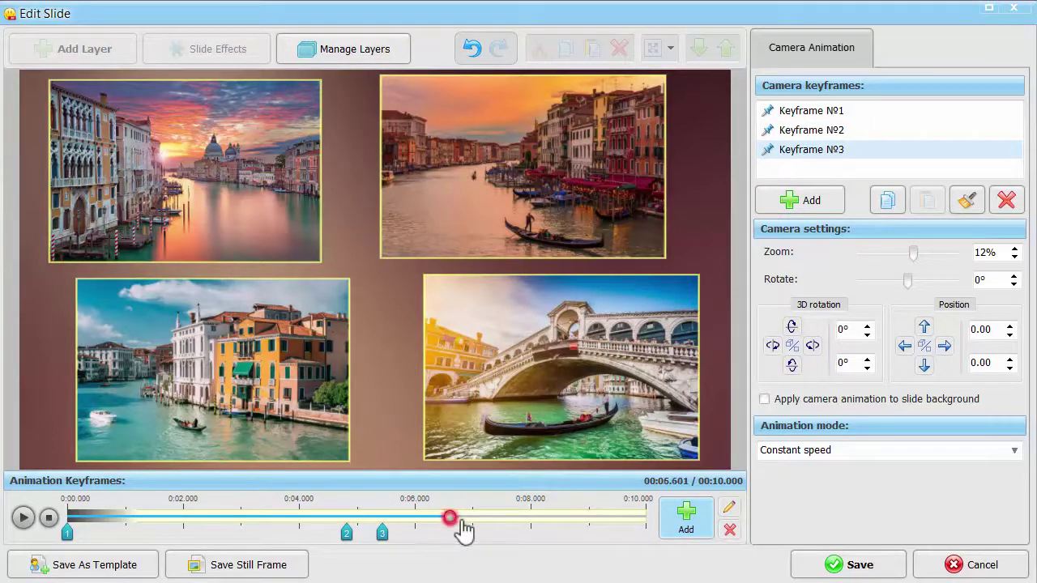
pyautogui.click(686, 518)
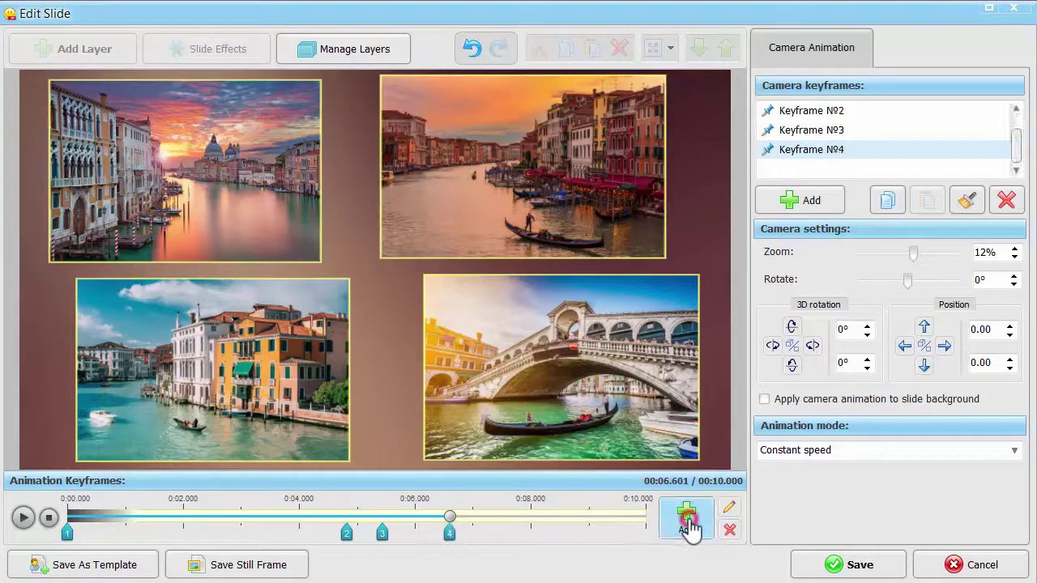
pyautogui.click(812, 347)
pyautogui.click(812, 347)
pyautogui.click(812, 347)
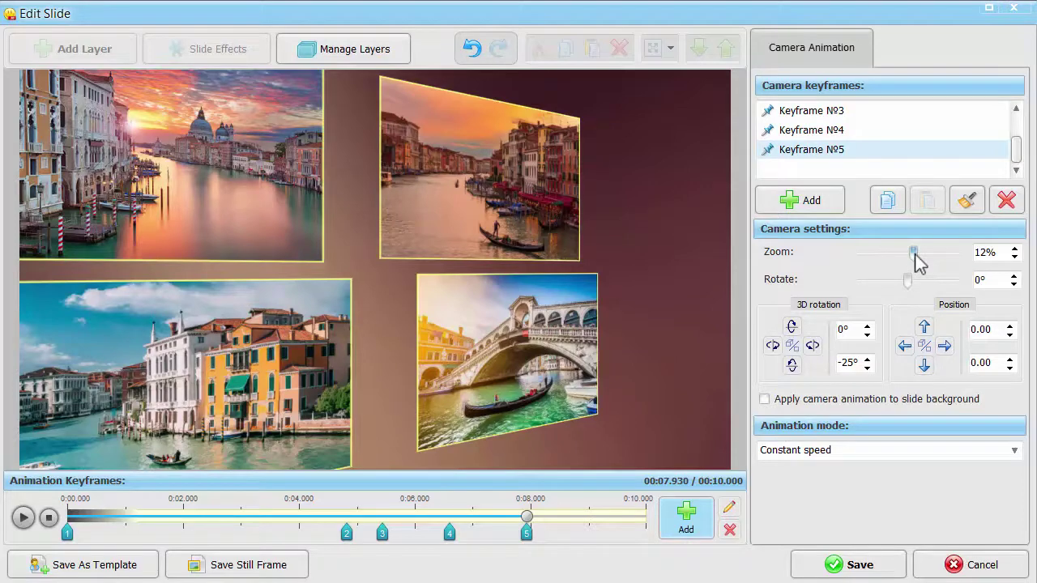
pyautogui.moveTo(913, 252); pyautogui.dragTo(902, 253)
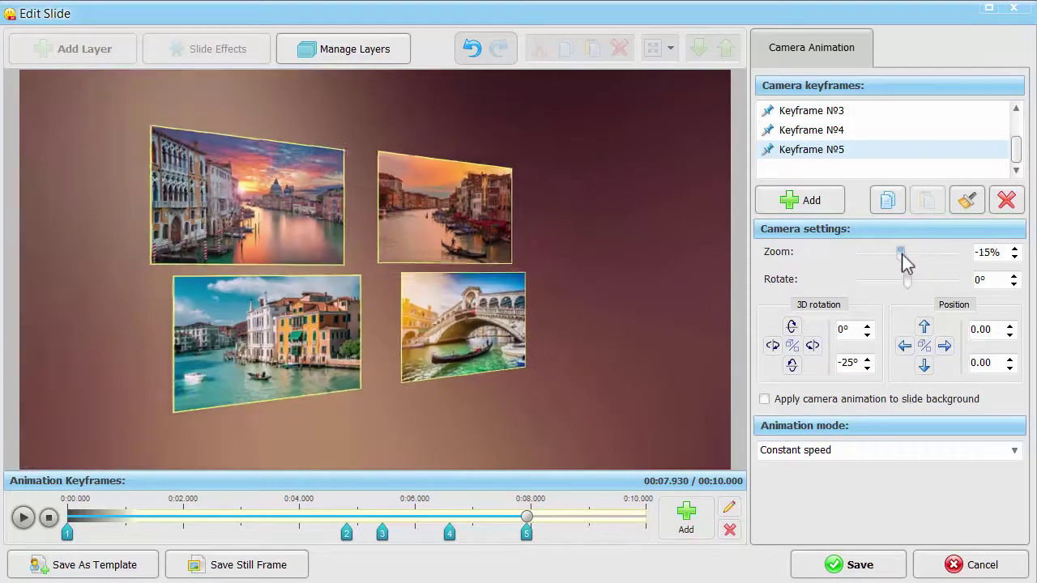
pyautogui.moveTo(813, 347); pyautogui.dragTo(814, 353)
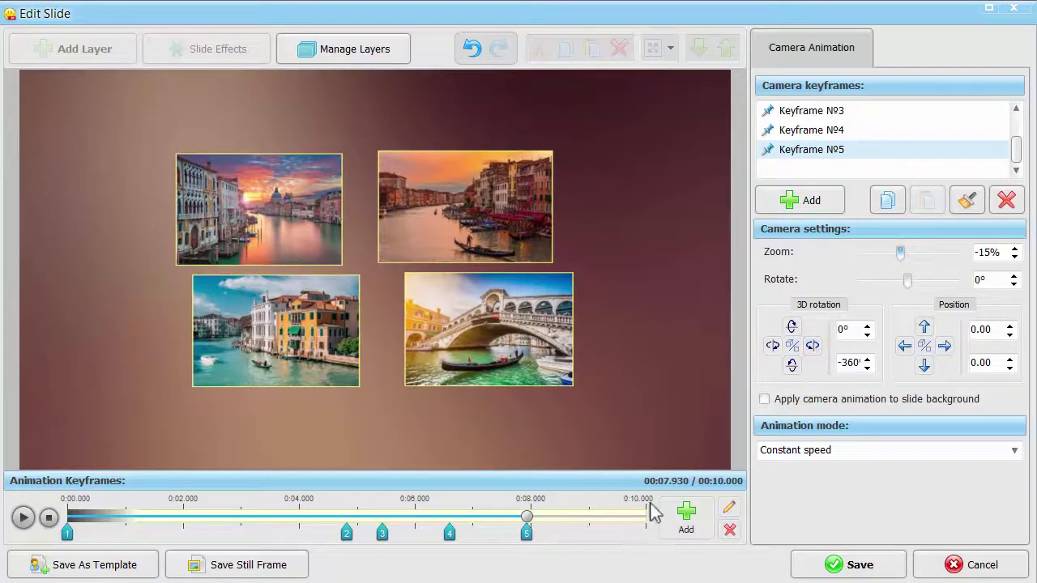
# Step: Add Keyframe №6 at 9.06 s with -23% zoom and -15° rotation, shifting the collage right to X 84.00
pyautogui.click(677, 528)
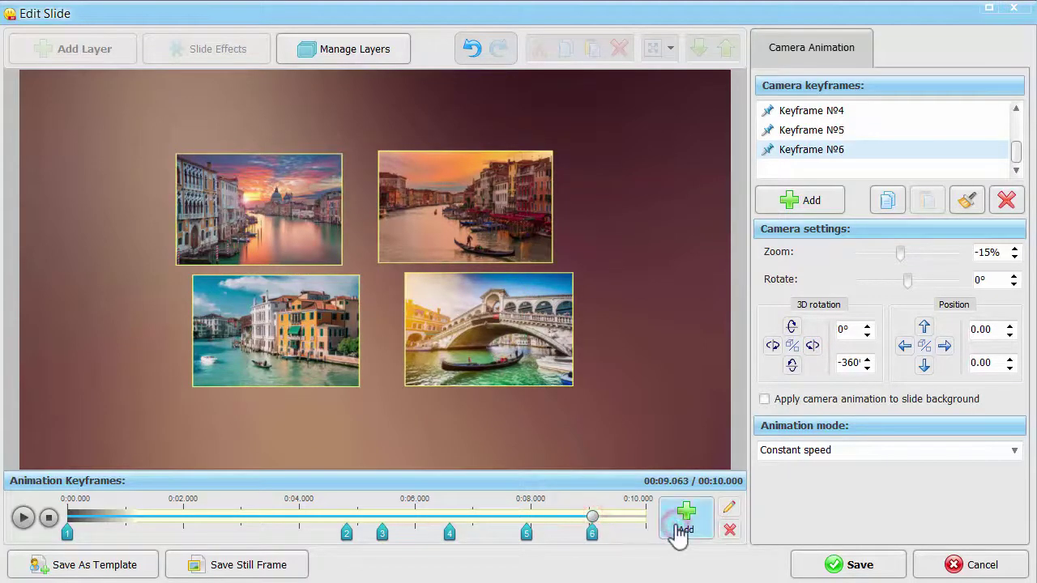
pyautogui.moveTo(896, 255); pyautogui.dragTo(901, 278)
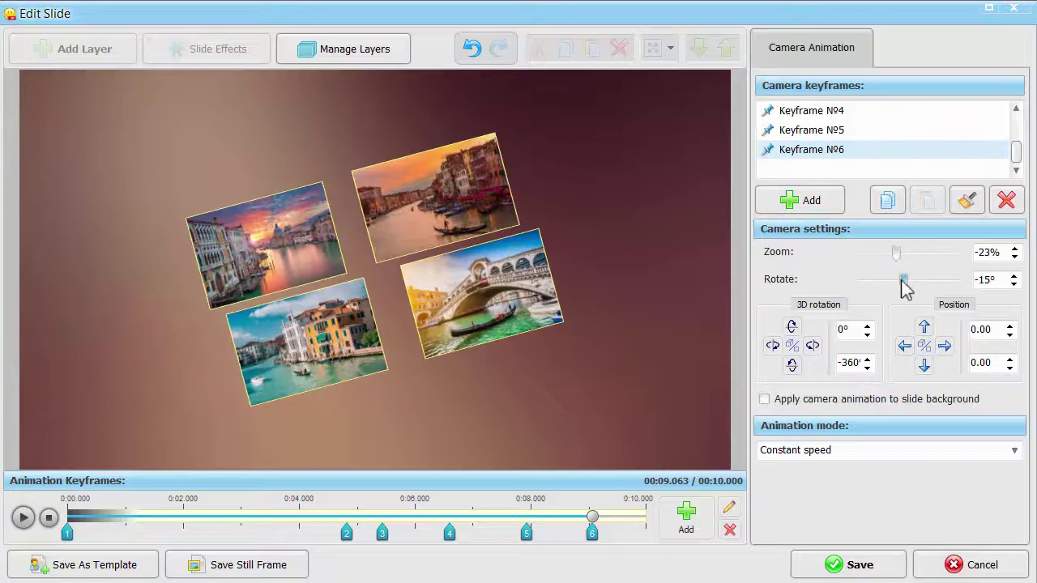
pyautogui.click(944, 347)
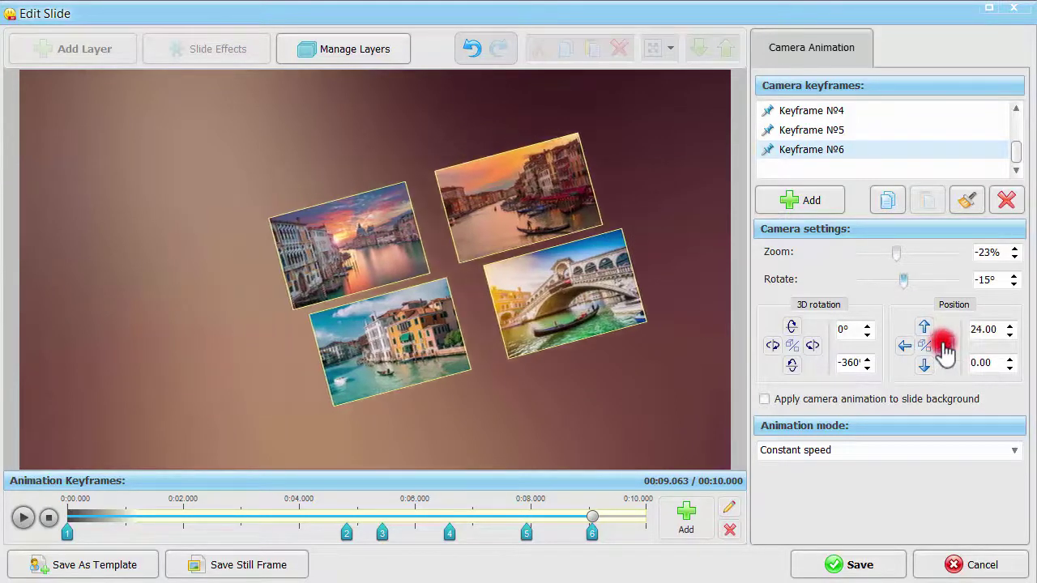
pyautogui.click(944, 347)
pyautogui.click(944, 346)
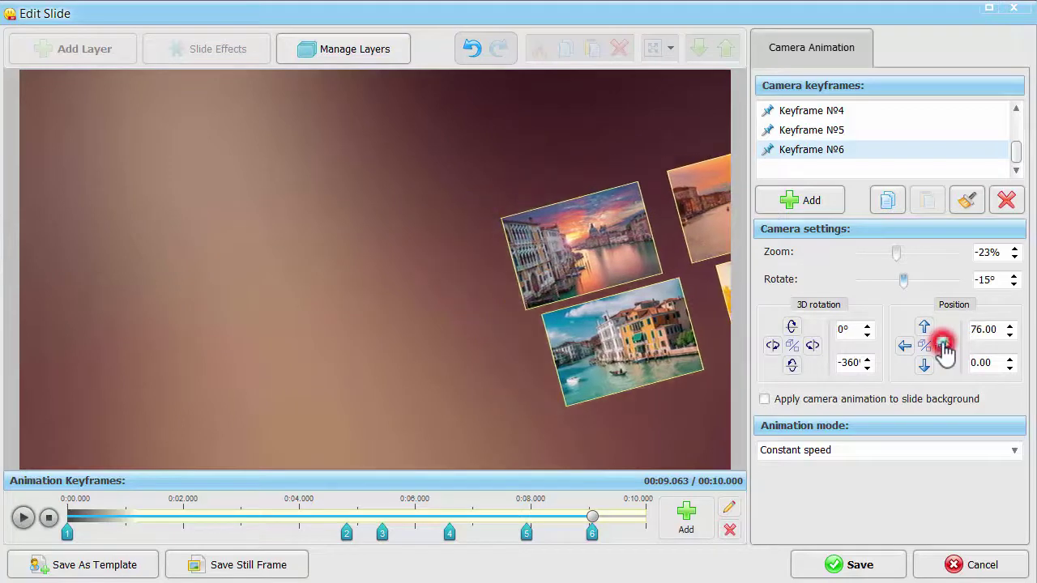
pyautogui.click(945, 347)
pyautogui.click(944, 346)
# Step: Move the collage down to Y 128.00 so it leaves the slide's lower right
pyautogui.click(924, 364)
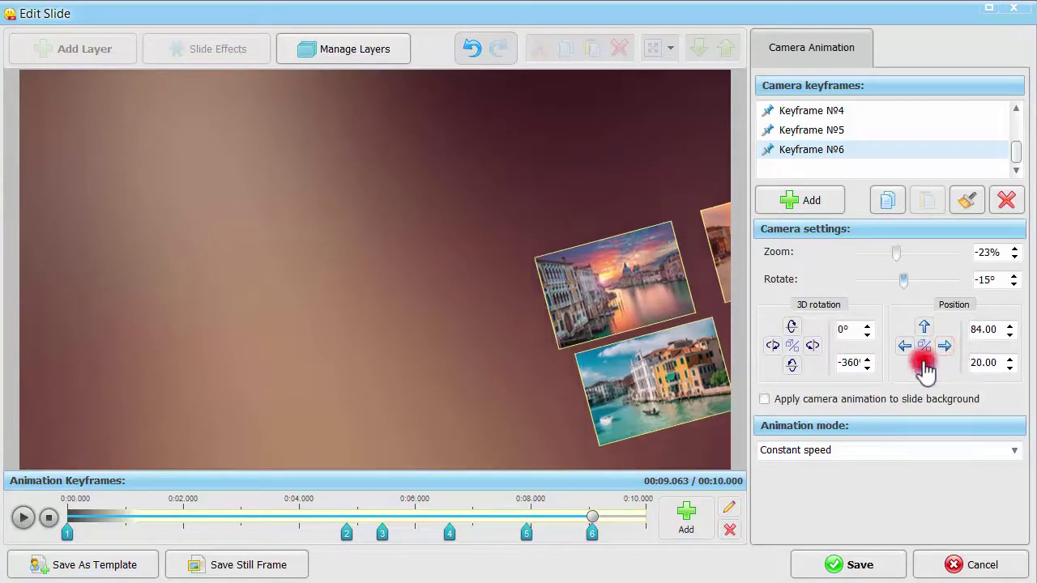
pyautogui.click(924, 365)
pyautogui.click(924, 364)
pyautogui.click(924, 365)
pyautogui.click(924, 365)
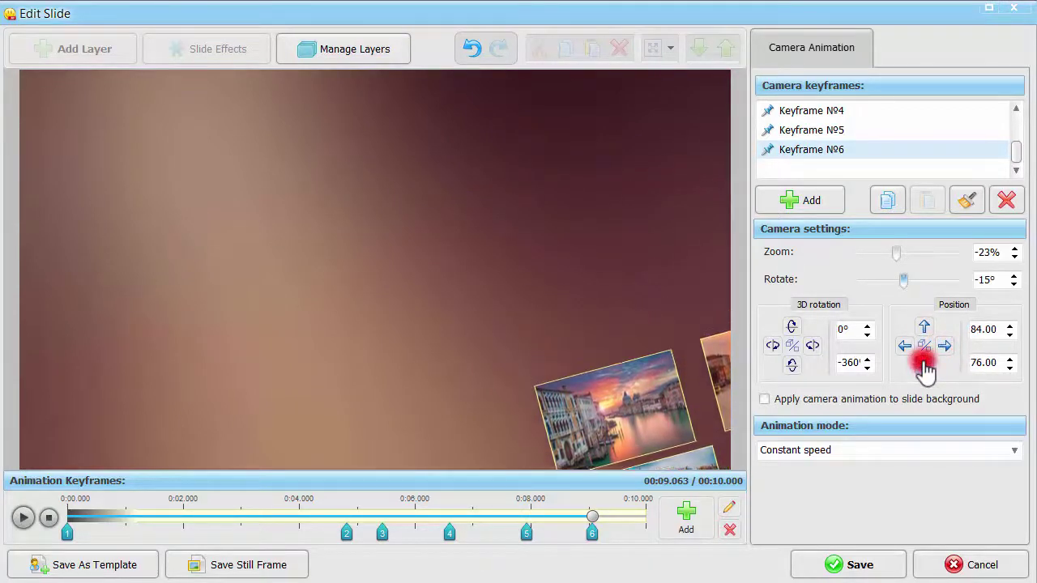
pyautogui.click(924, 364)
pyautogui.click(924, 365)
pyautogui.click(924, 364)
pyautogui.click(924, 364)
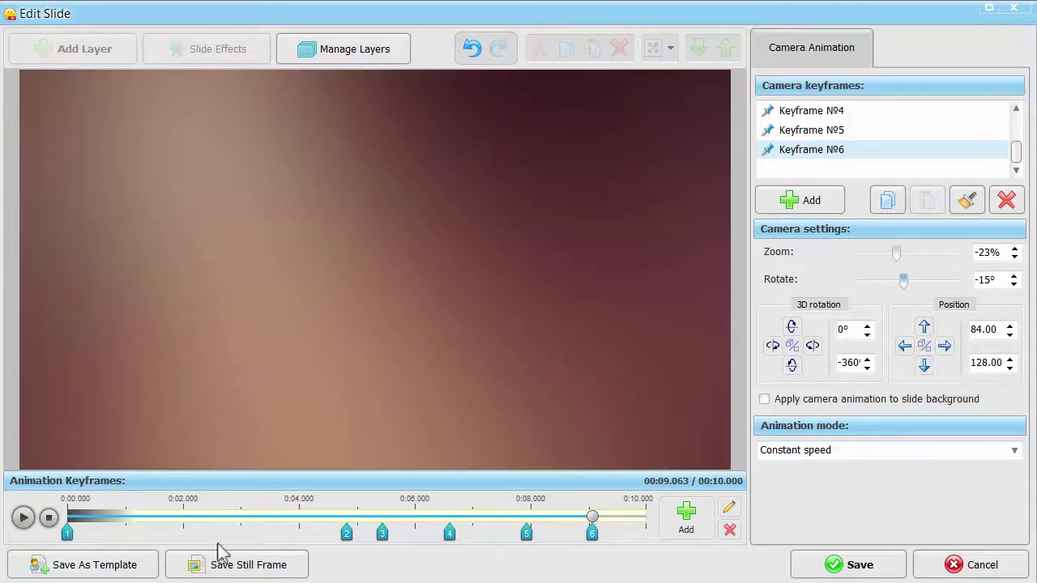
pyautogui.click(49, 518)
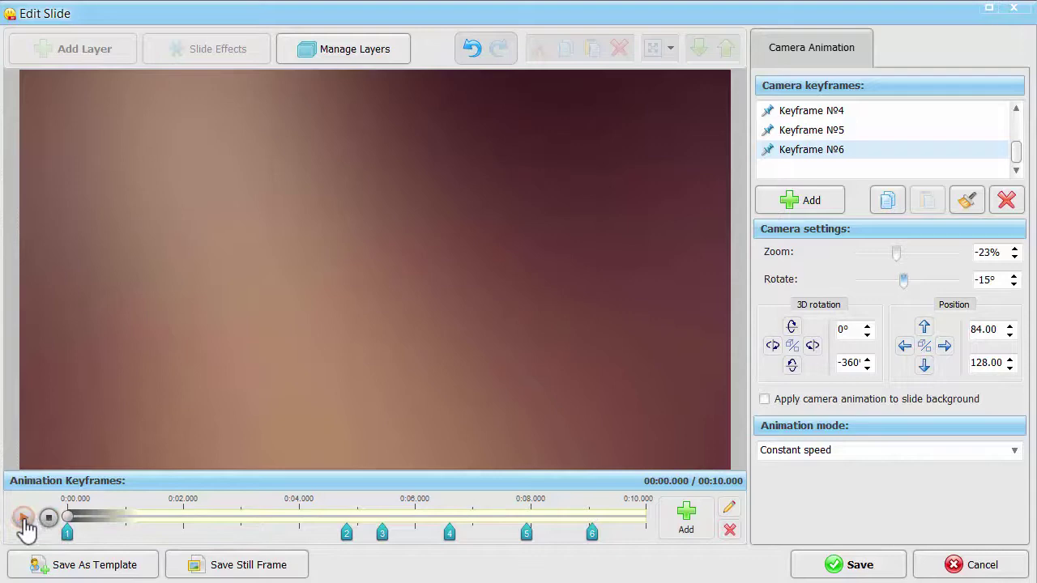
pyautogui.click(22, 517)
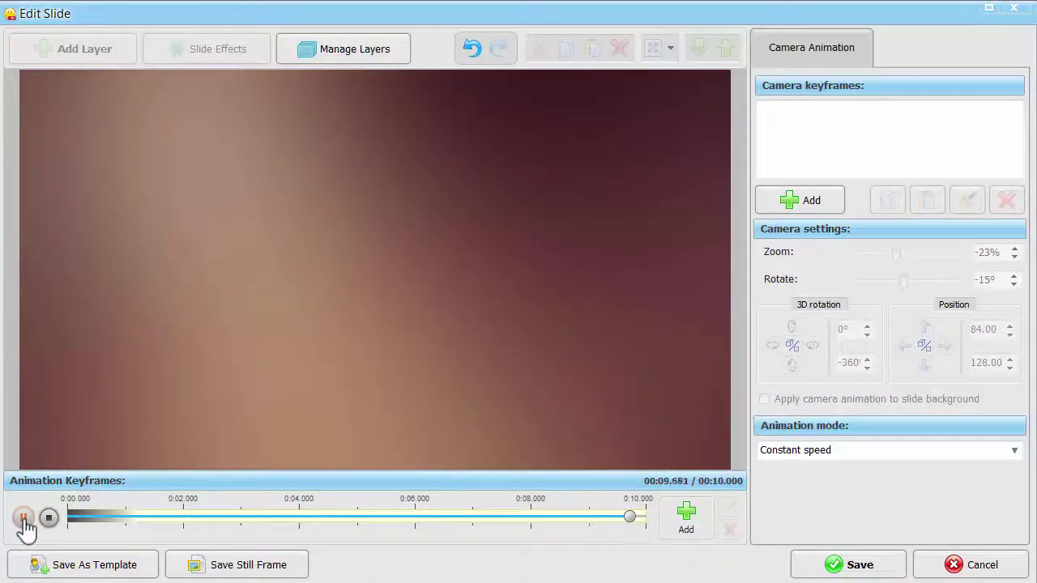
# Step: Switch the camera animation mode to Smooth and replay the collage from about 5 seconds
pyautogui.click(823, 454)
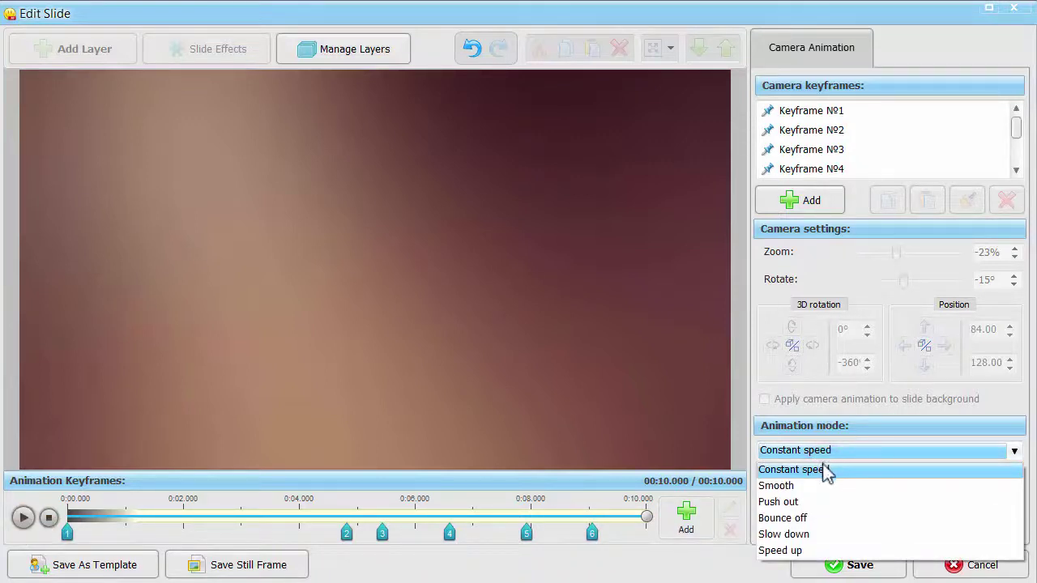
pyautogui.click(789, 486)
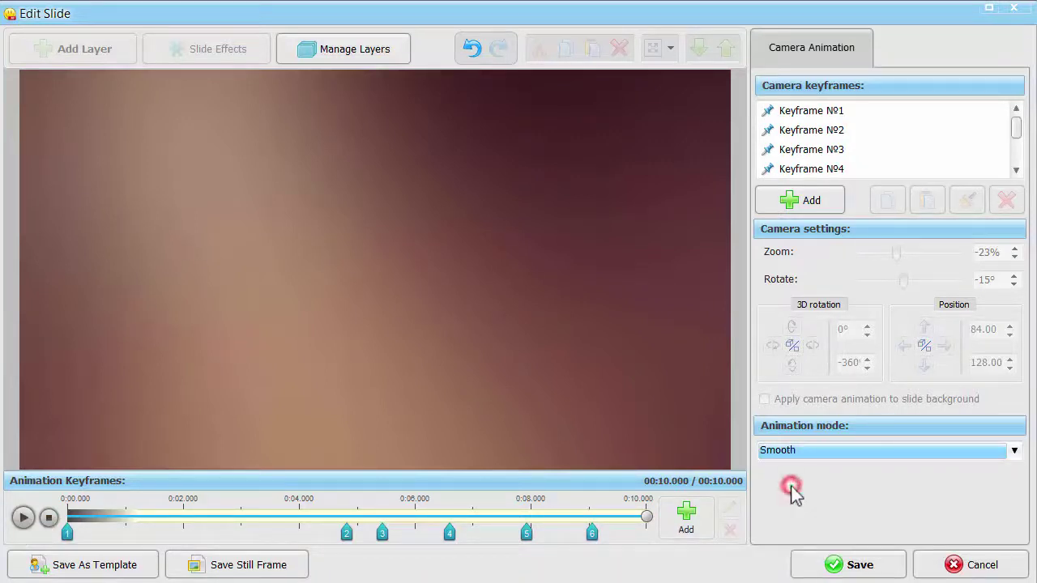
pyautogui.click(354, 516)
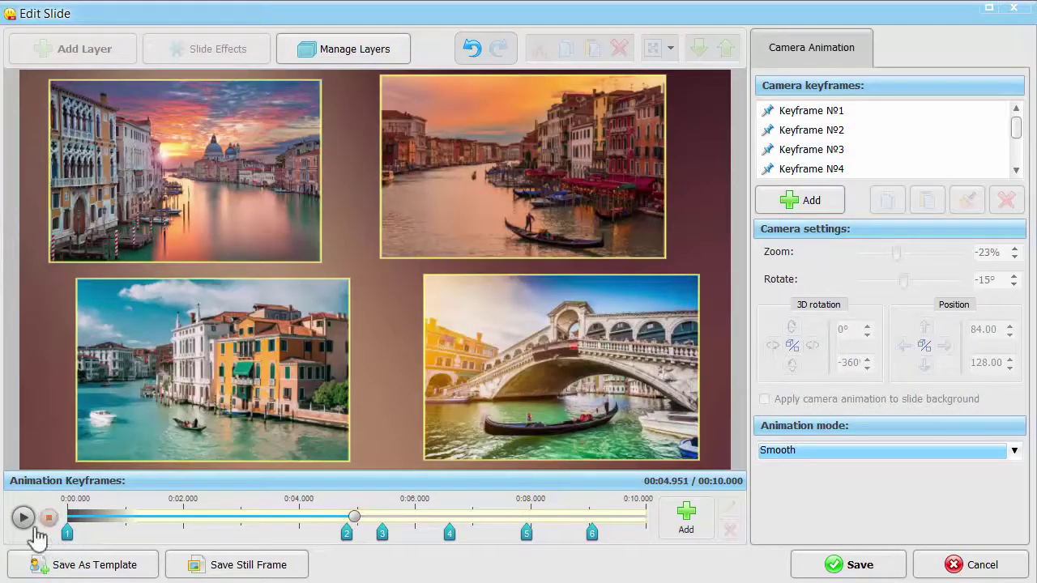
pyautogui.click(23, 521)
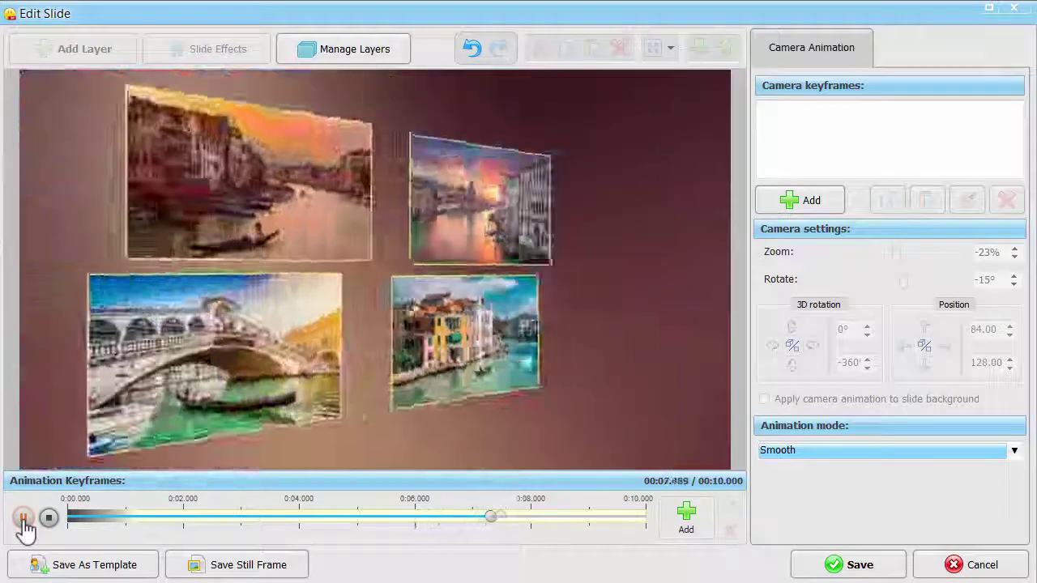